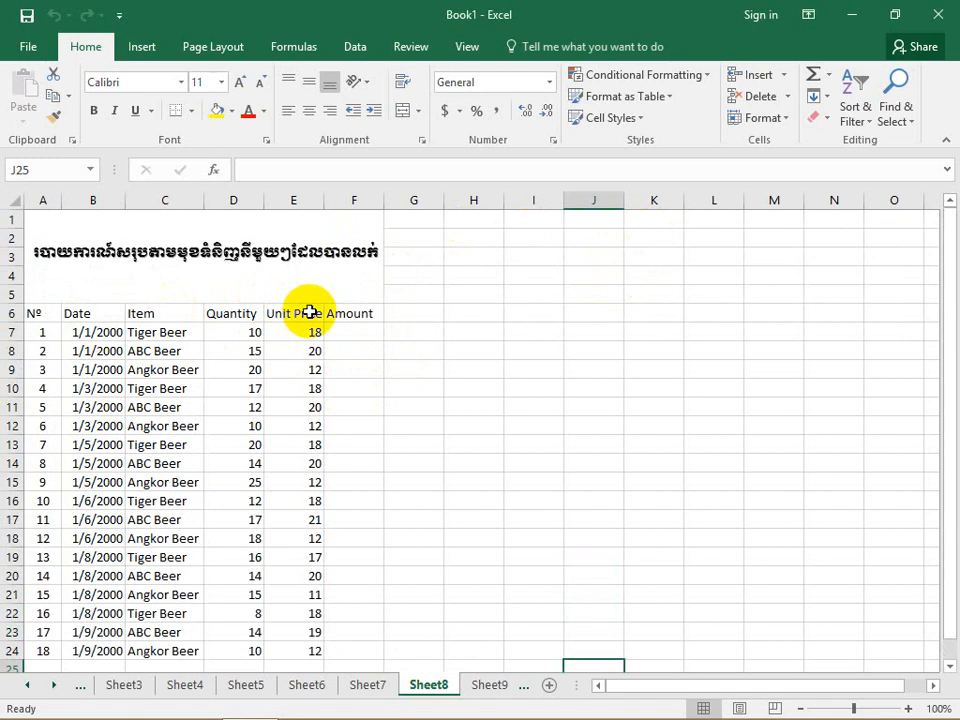
pyautogui.click(336, 328)
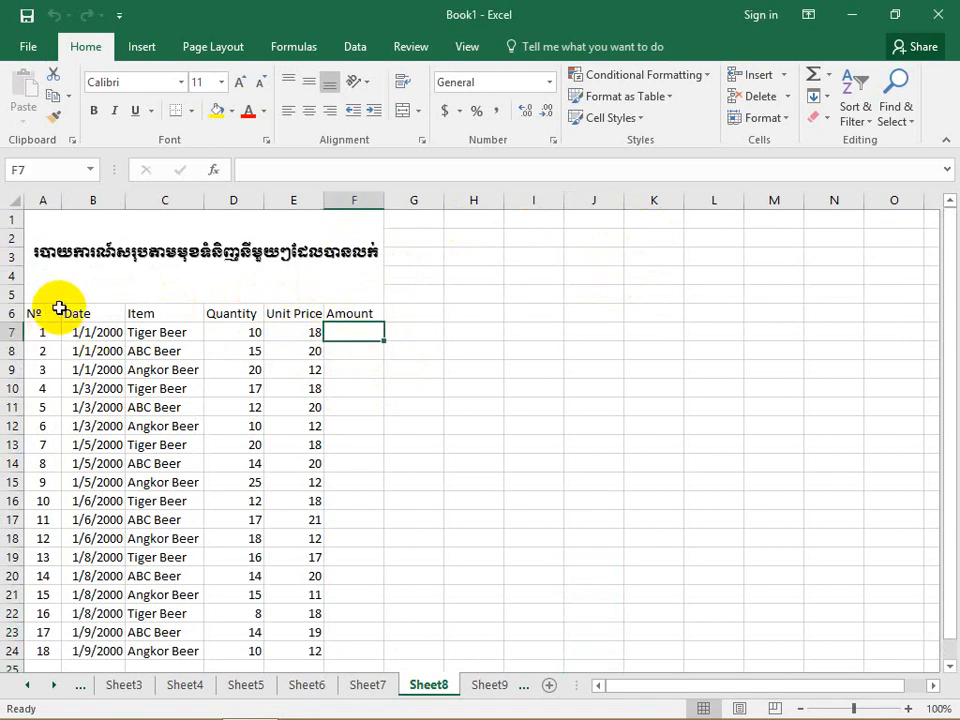
pyautogui.scroll(-1, 58, 305)
pyautogui.moveTo(93, 297); pyautogui.dragTo(98, 312)
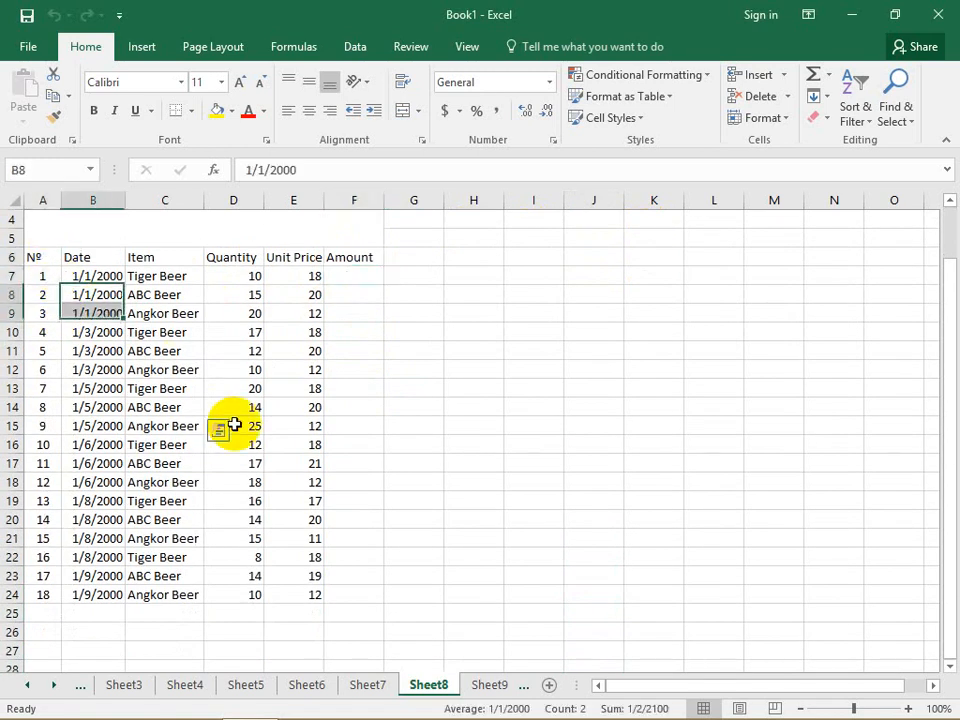
pyautogui.doubleClick(234, 424)
pyautogui.click(165, 351)
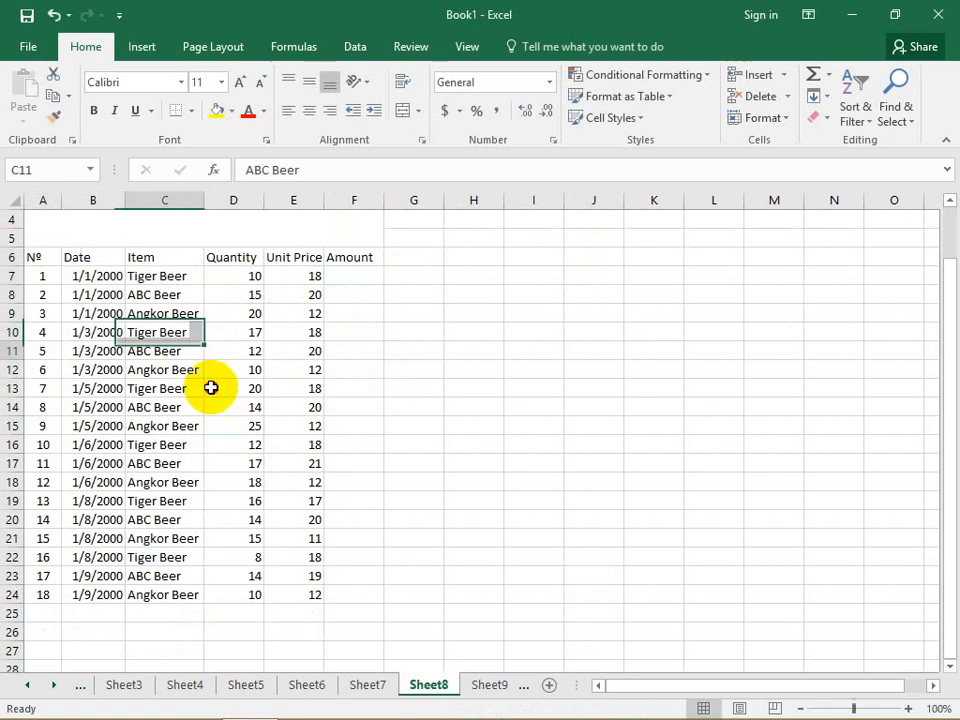
pyautogui.click(290, 445)
# Step: Apply All Borders to the whole sales table, A6:F24
pyautogui.moveTo(354, 595); pyautogui.dragTo(34, 254)
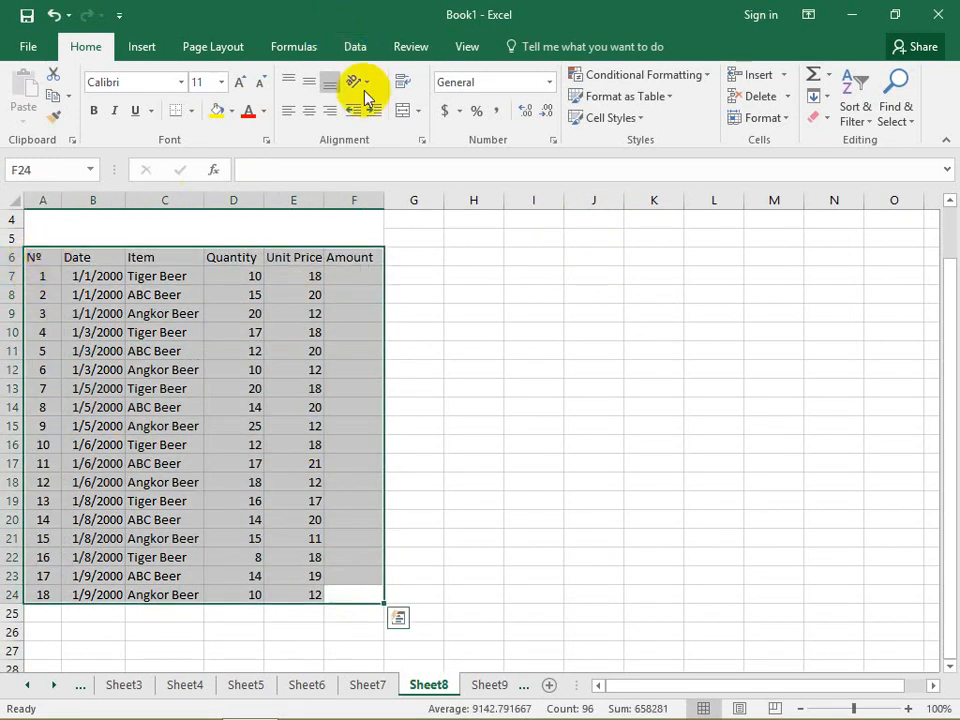
pyautogui.click(191, 111)
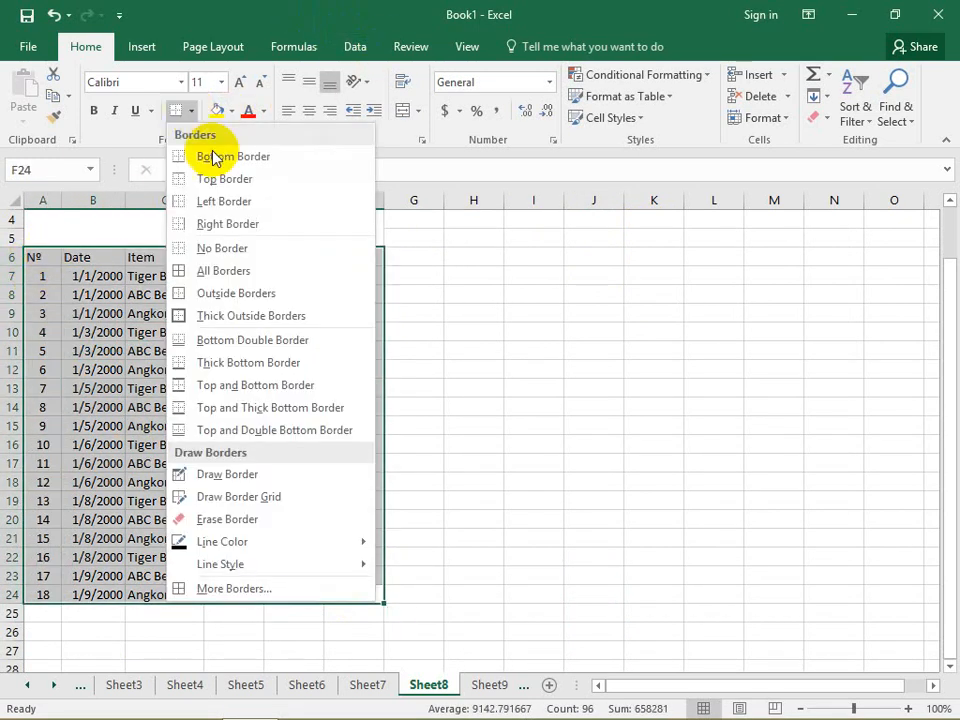
pyautogui.click(206, 269)
pyautogui.click(154, 306)
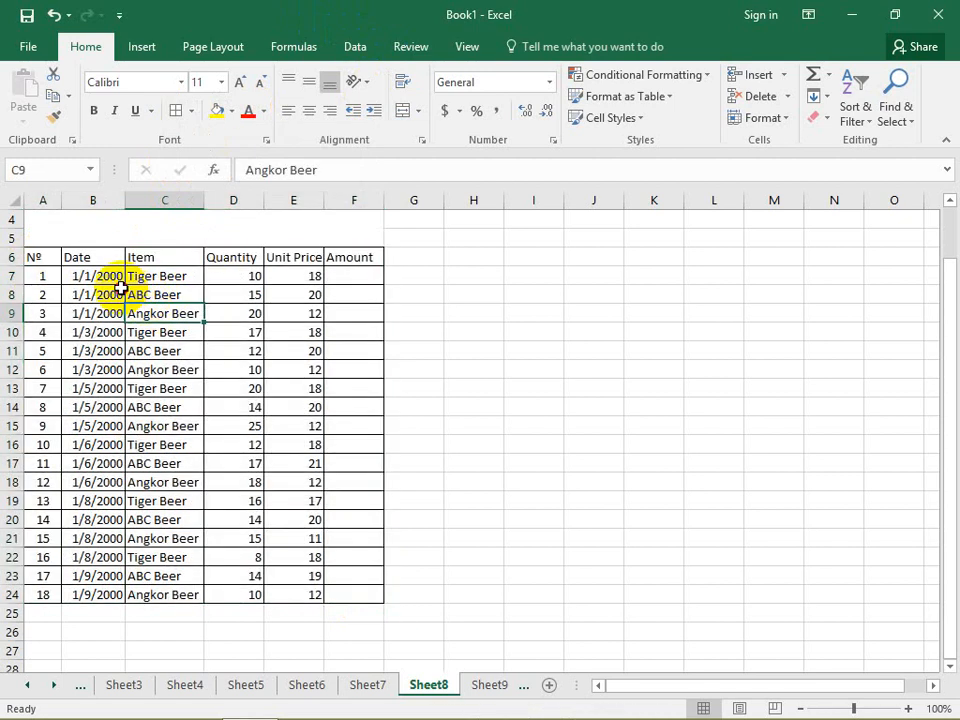
# Step: Format the dates in B7:B24 with the custom format dd-mmm-yyyy and widen the Date column to fit them
pyautogui.click(120, 288)
pyautogui.moveTo(126, 199); pyautogui.dragTo(132, 200)
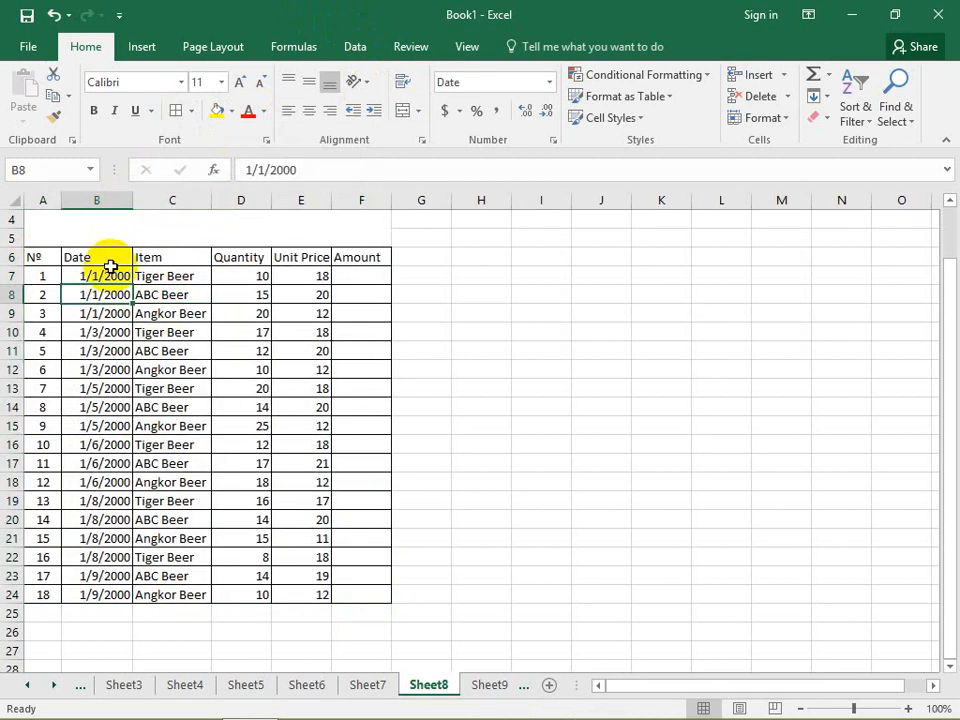
pyautogui.moveTo(106, 277); pyautogui.dragTo(102, 523)
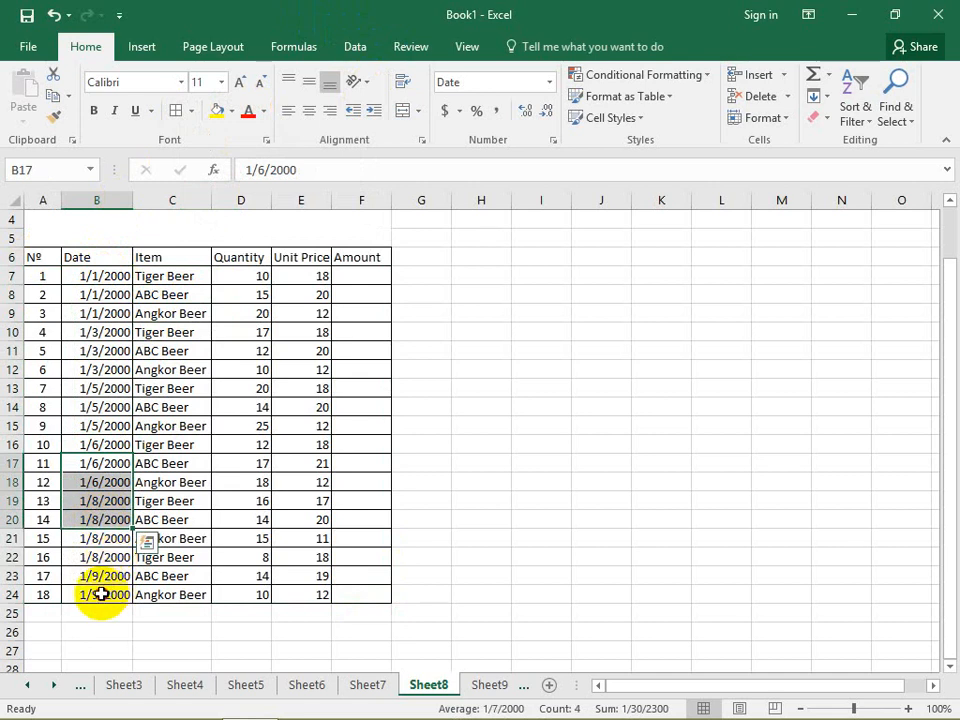
pyautogui.moveTo(101, 594); pyautogui.dragTo(101, 274)
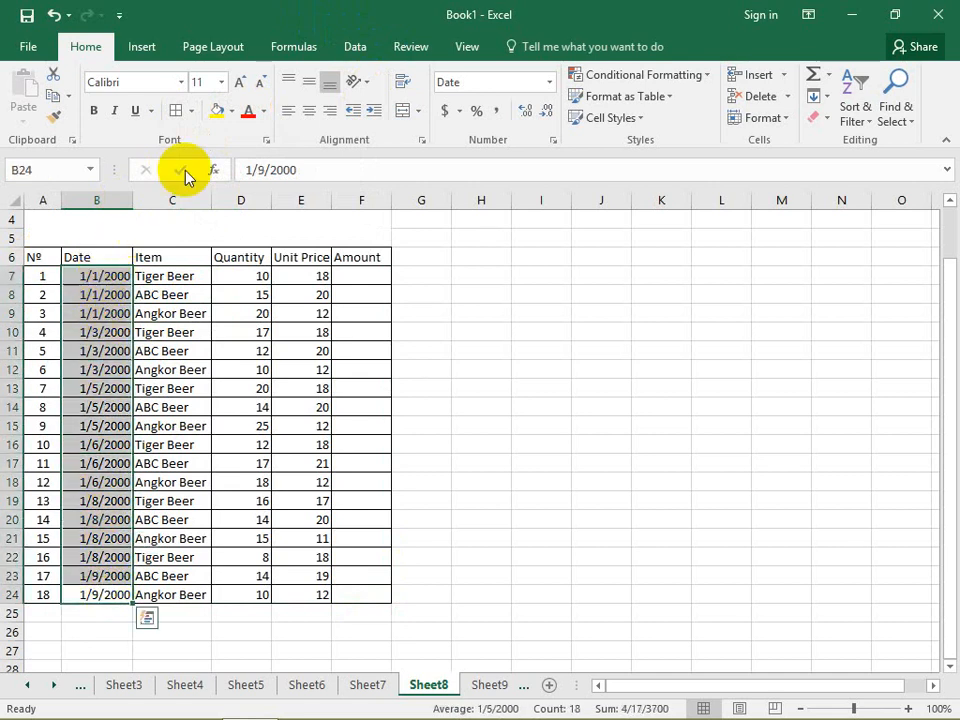
pyautogui.click(552, 141)
pyautogui.click(470, 377)
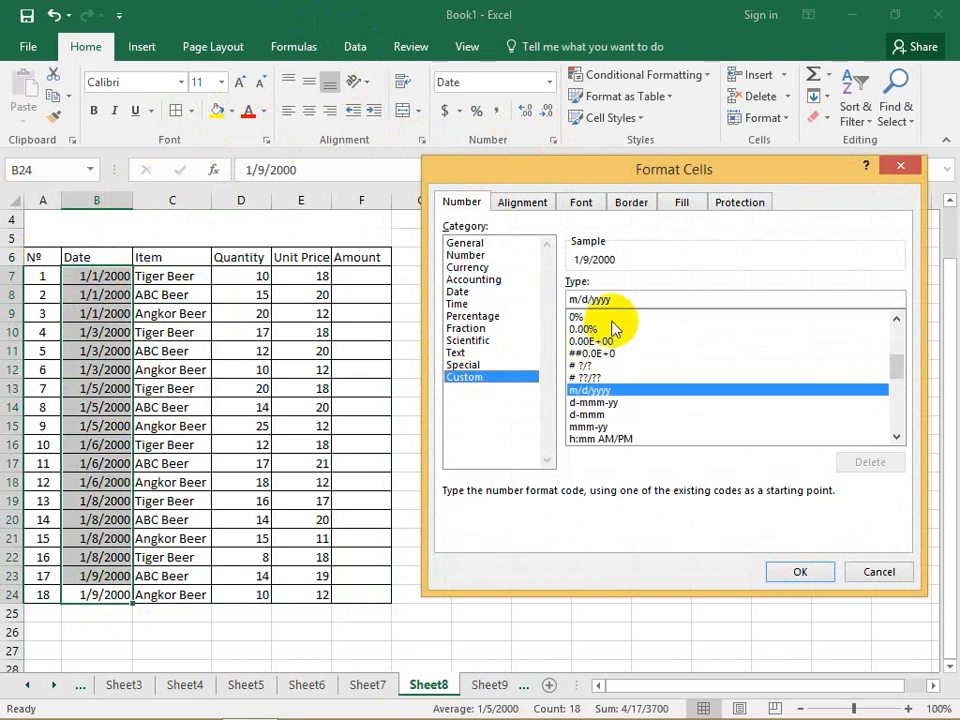
pyautogui.moveTo(611, 300); pyautogui.dragTo(553, 298)
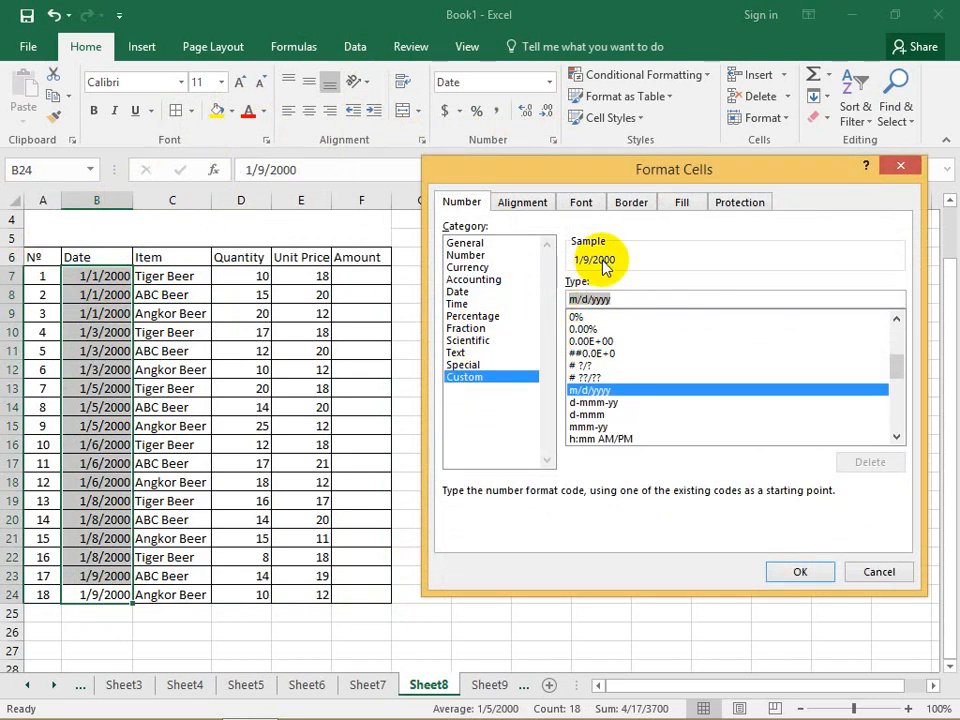
pyautogui.press('BackSpace')
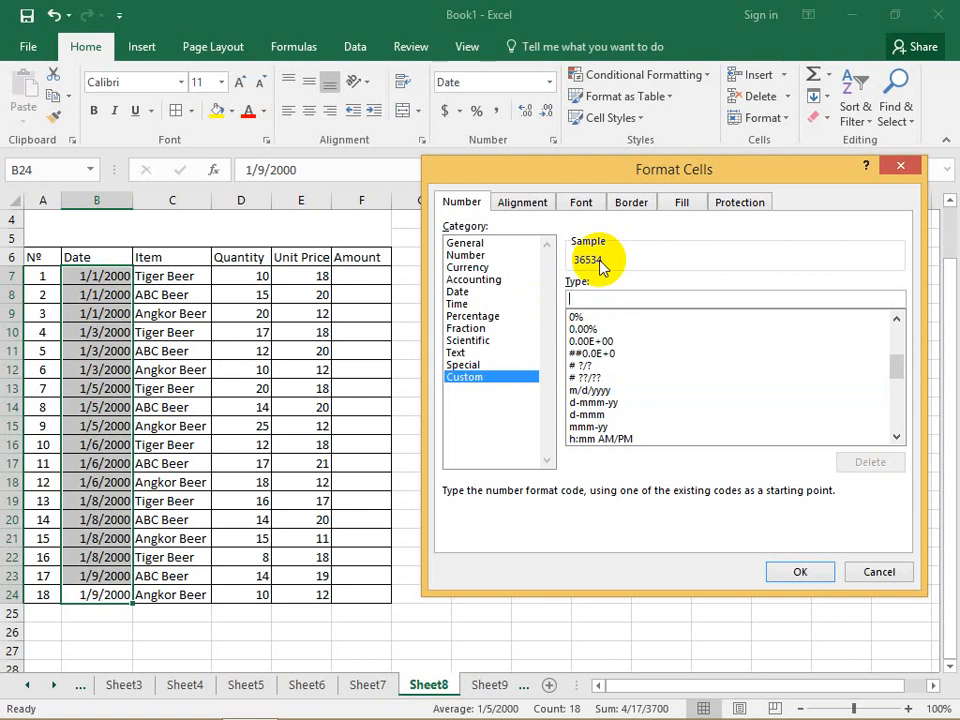
pyautogui.write('dd-')
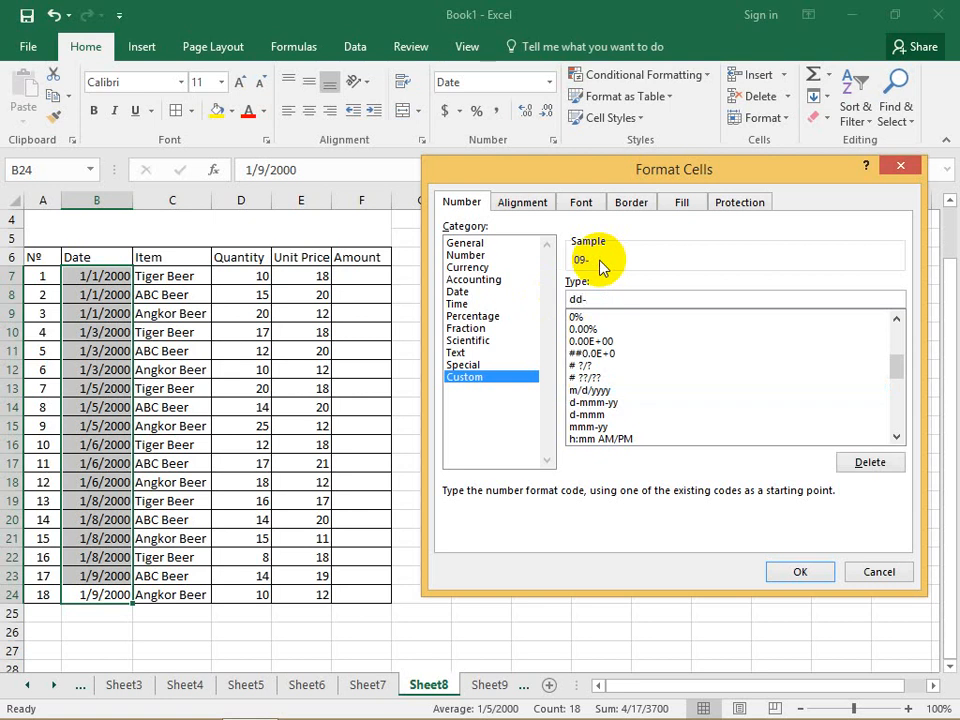
pyautogui.write('mmm-yyyy')
pyautogui.click(800, 572)
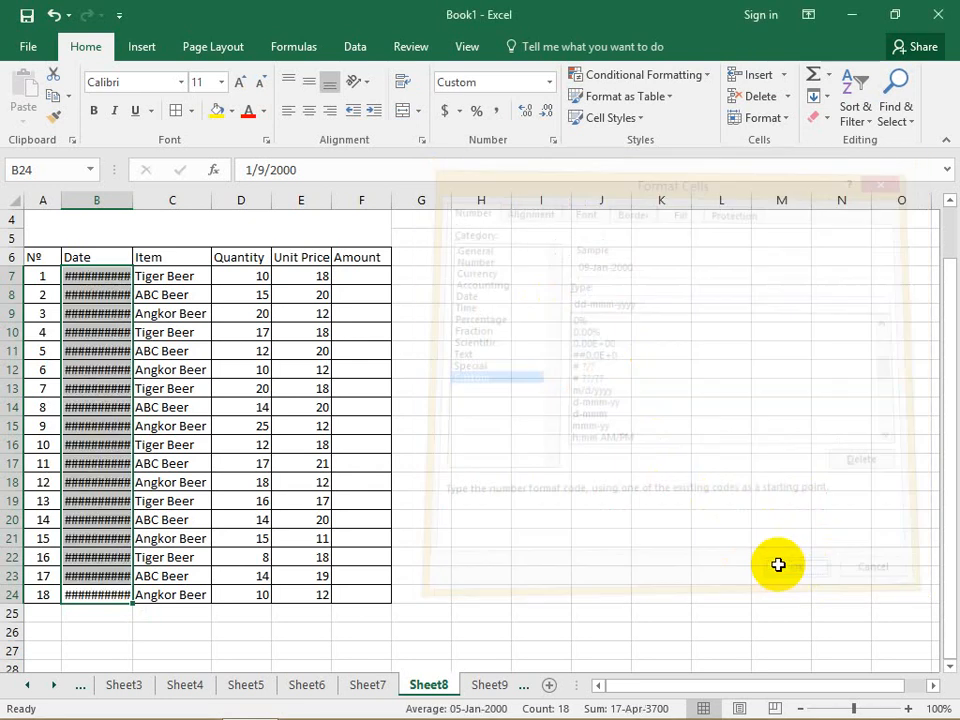
pyautogui.moveTo(134, 201); pyautogui.dragTo(158, 195)
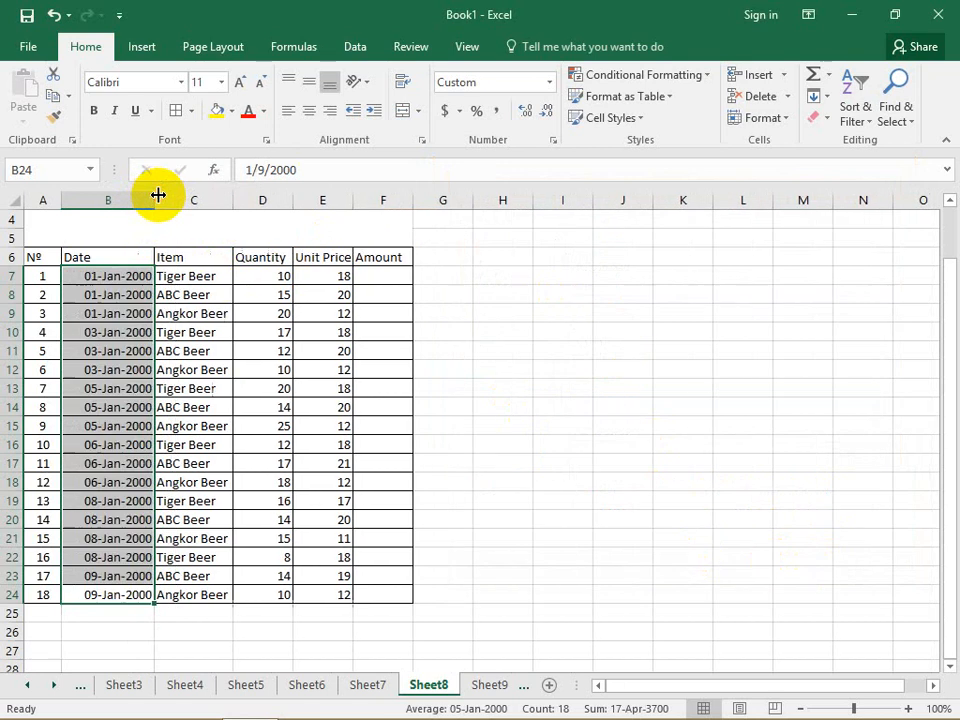
# Step: Calculate the Amount in F7 with =D7*E7 and fill the formula down to F24
pyautogui.click(313, 310)
pyautogui.click(375, 277)
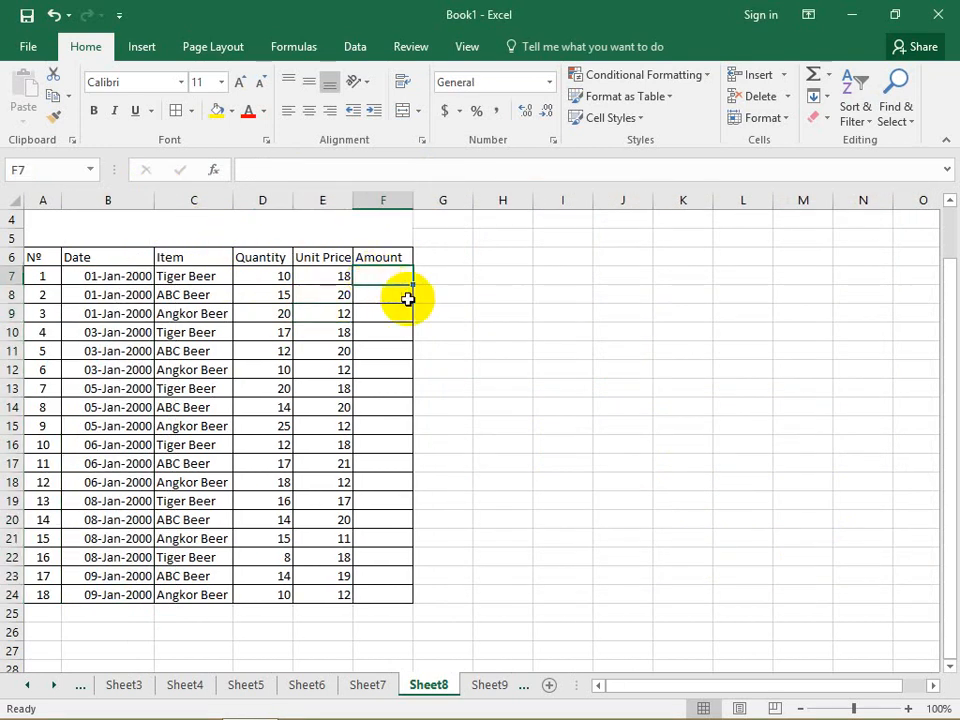
pyautogui.write('=')
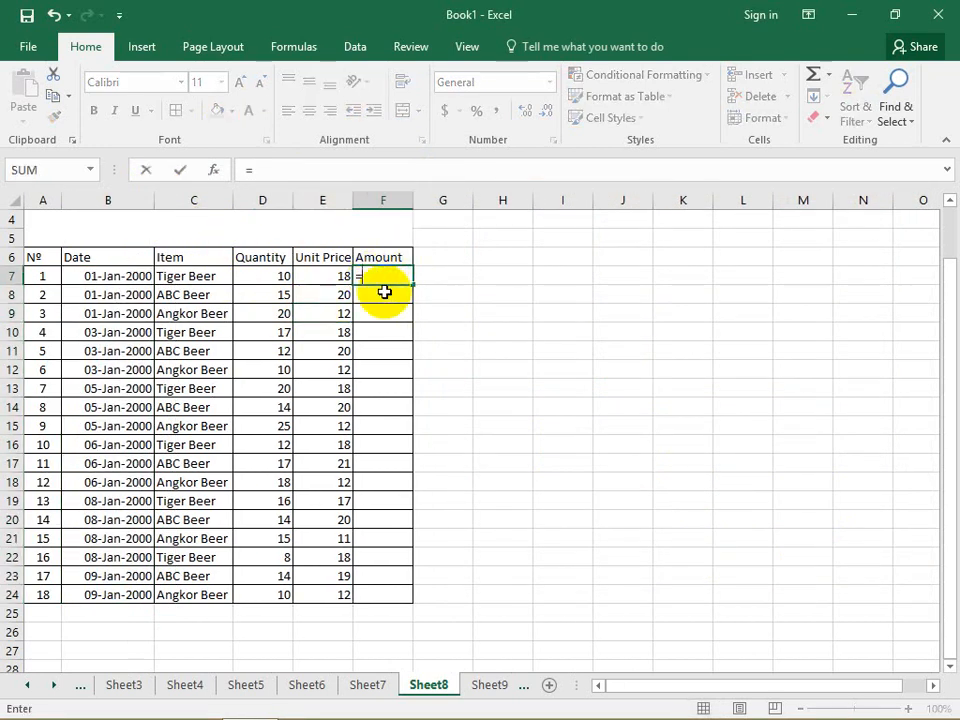
pyautogui.click(263, 280)
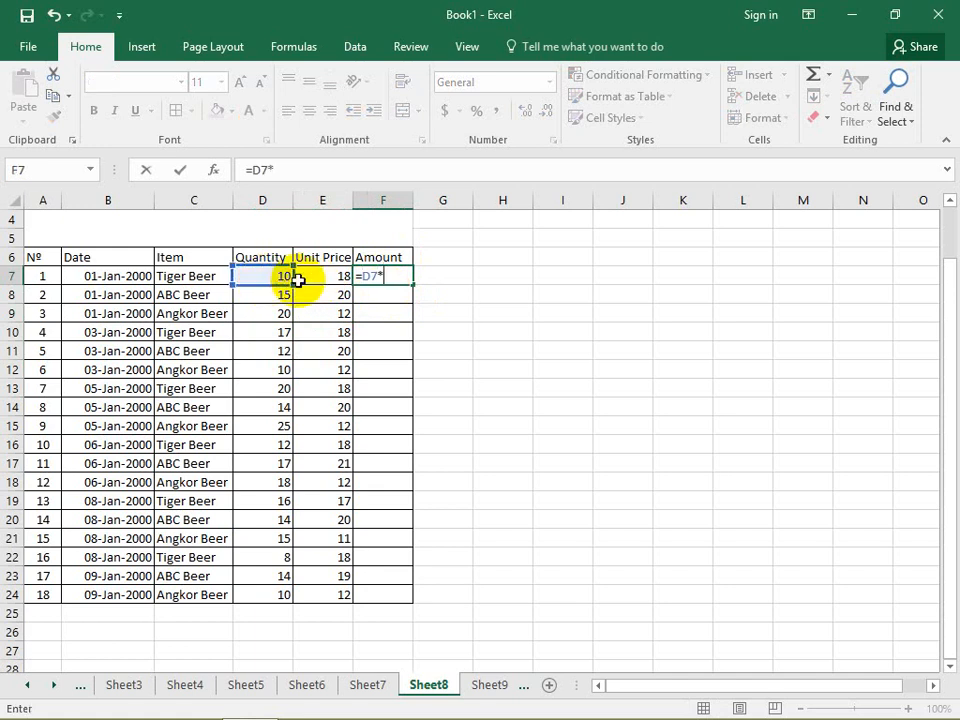
pyautogui.press('Return')
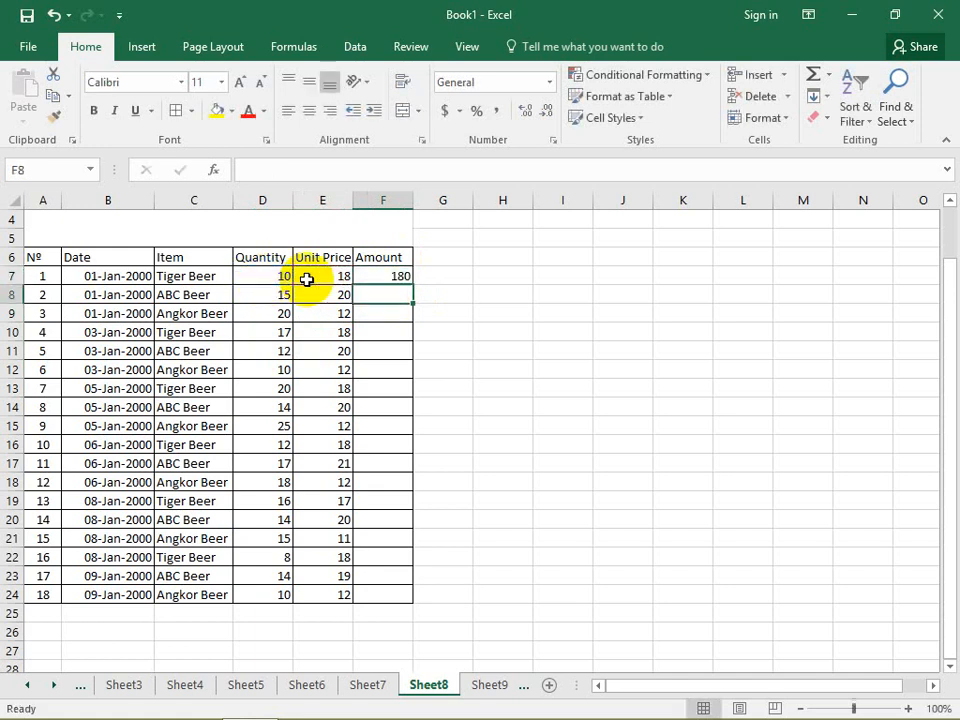
pyautogui.click(398, 280)
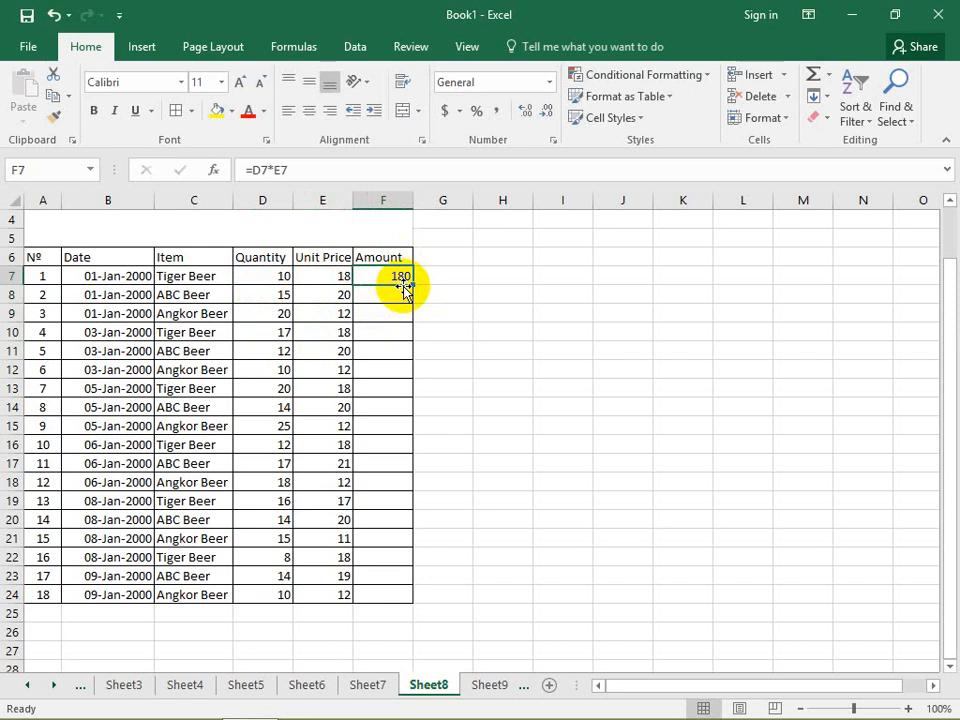
pyautogui.doubleClick(411, 287)
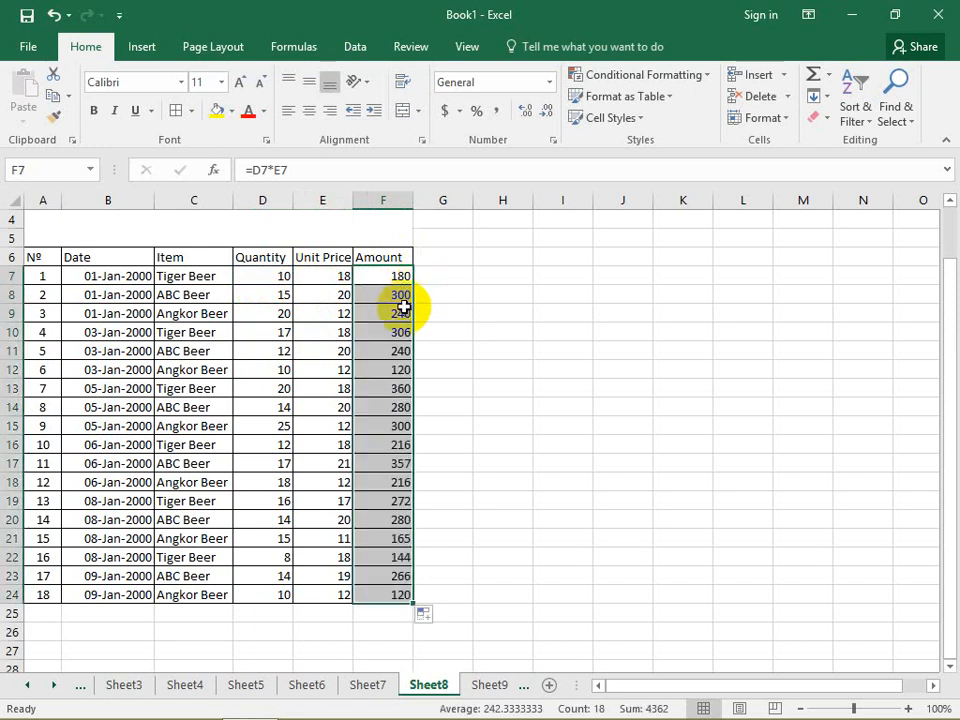
# Step: Apply the dollar Accounting format to the Unit Price and Amount values in E7:F24 and autofit both columns
pyautogui.click(336, 276)
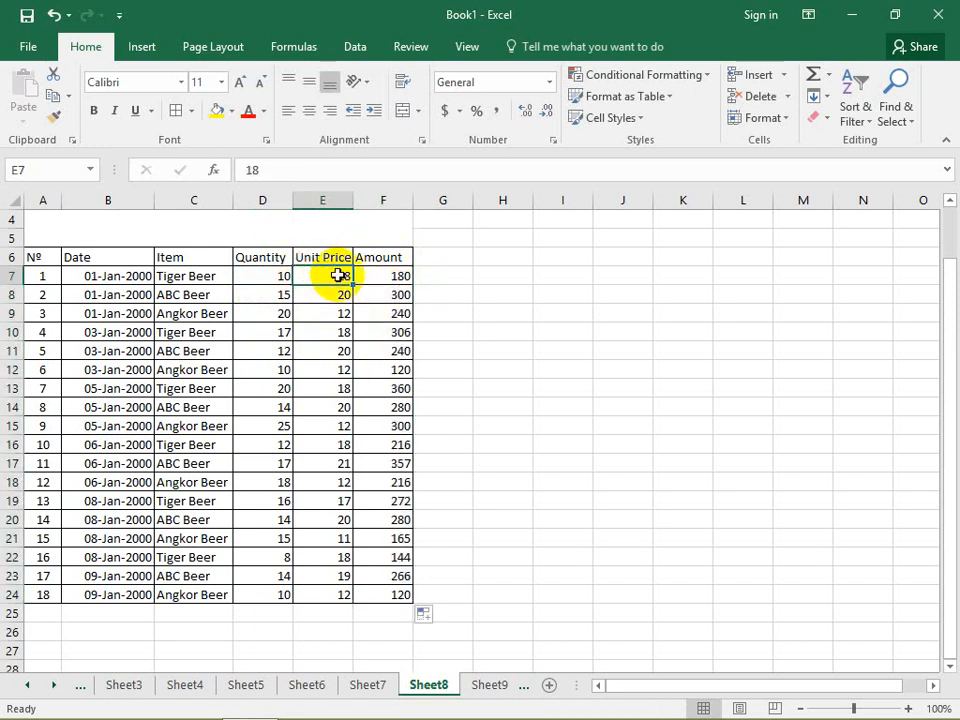
pyautogui.moveTo(326, 275); pyautogui.dragTo(399, 504)
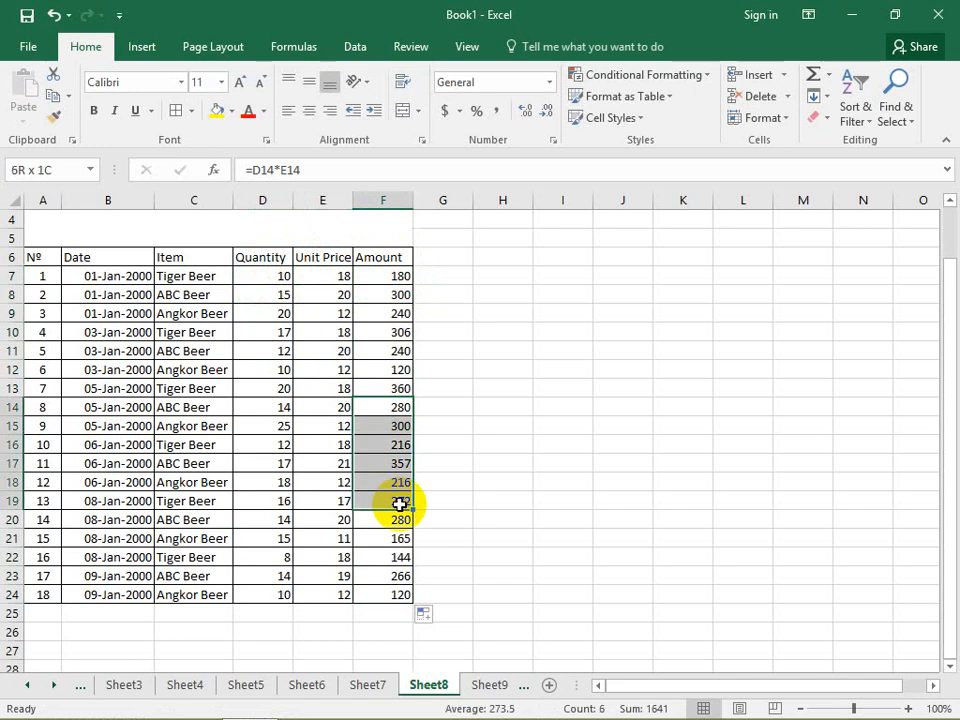
pyautogui.moveTo(371, 592); pyautogui.dragTo(326, 277)
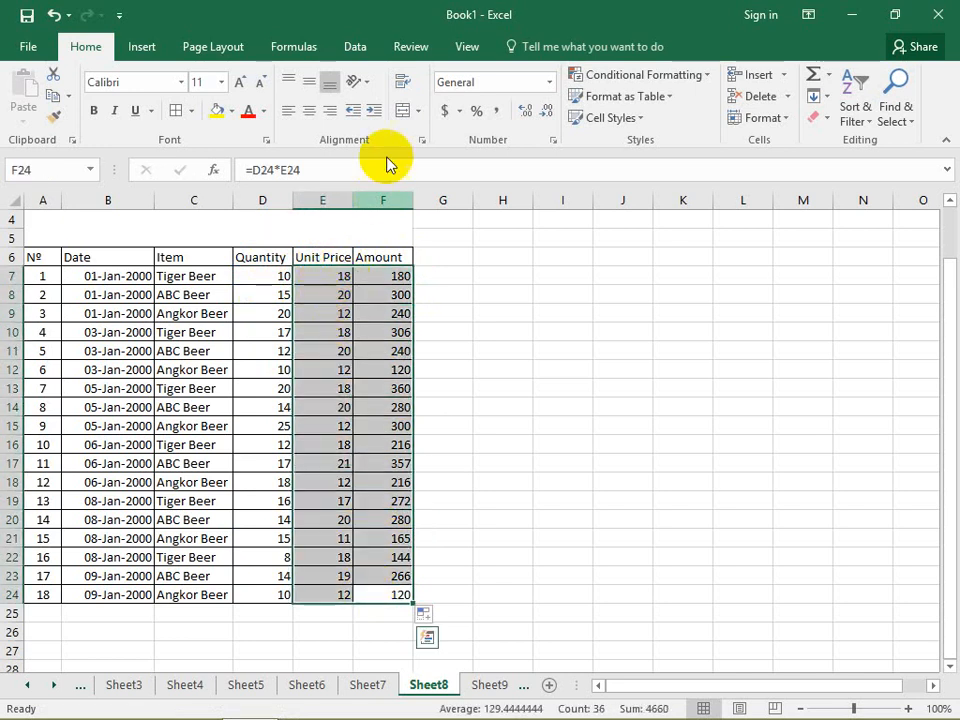
pyautogui.click(449, 110)
pyautogui.doubleClick(412, 200)
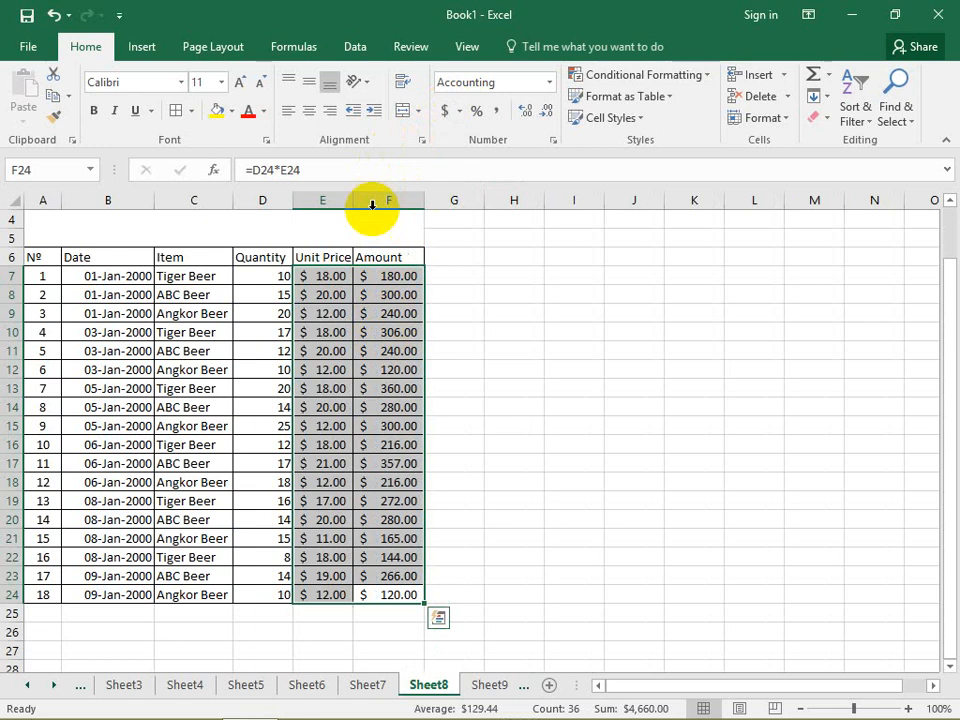
pyautogui.doubleClick(352, 204)
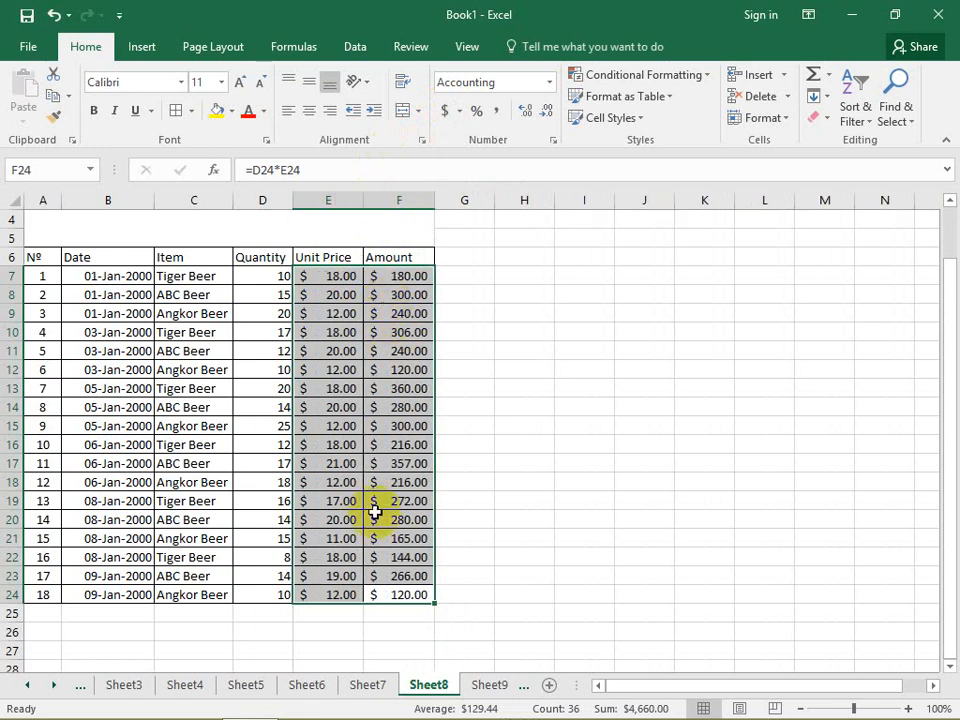
pyautogui.click(381, 594)
pyautogui.click(400, 463)
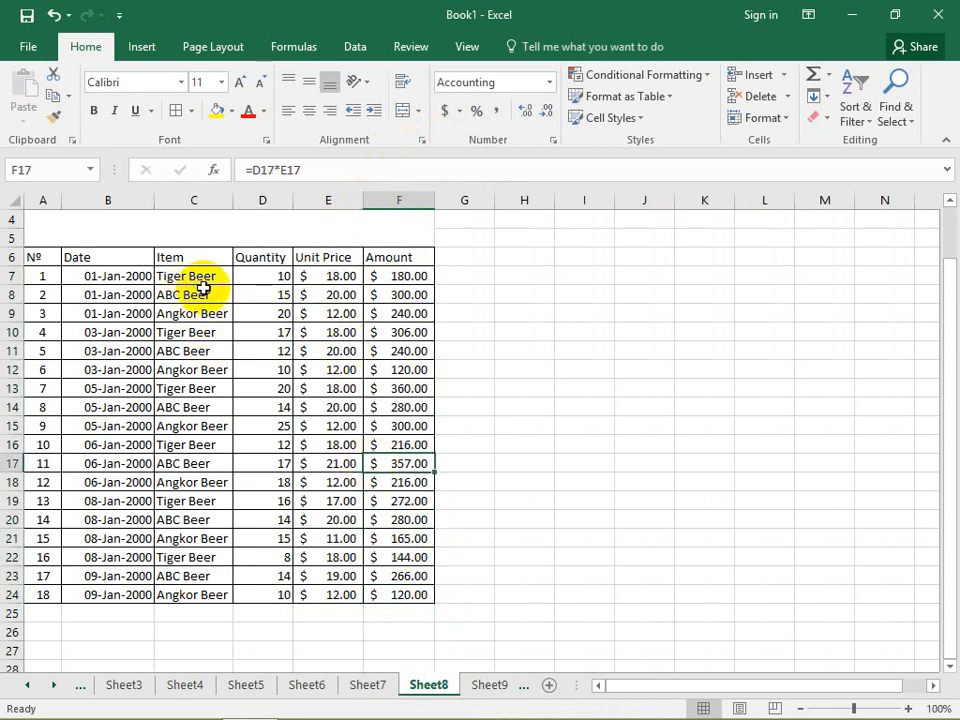
# Step: Examine the repeated beer names in the Item column of the sales table
pyautogui.scroll(1, 203, 288)
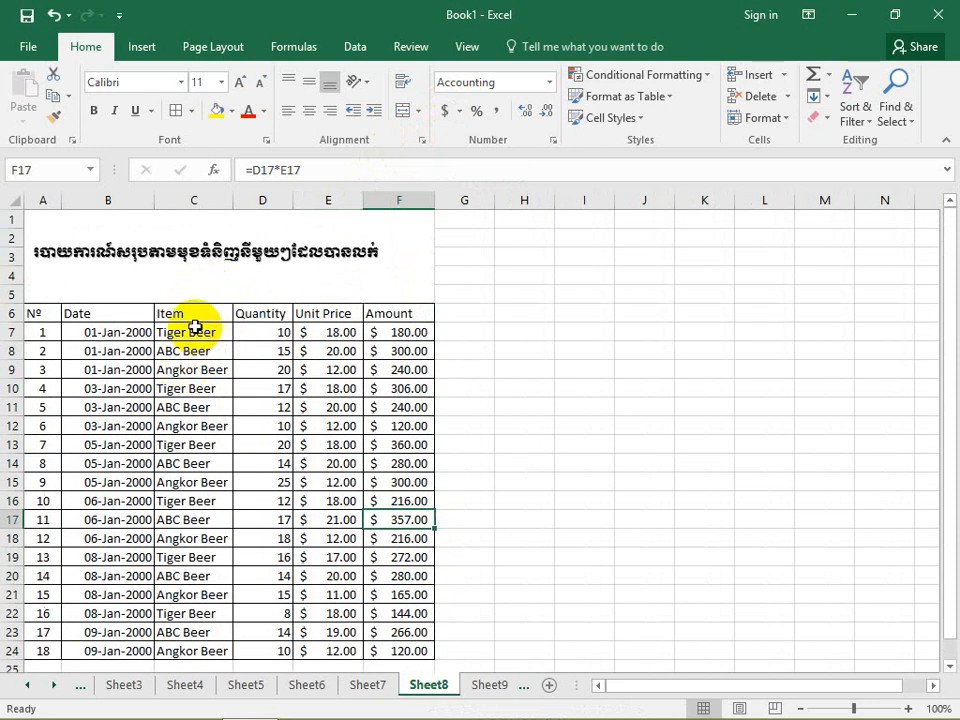
pyautogui.moveTo(190, 327); pyautogui.dragTo(195, 405)
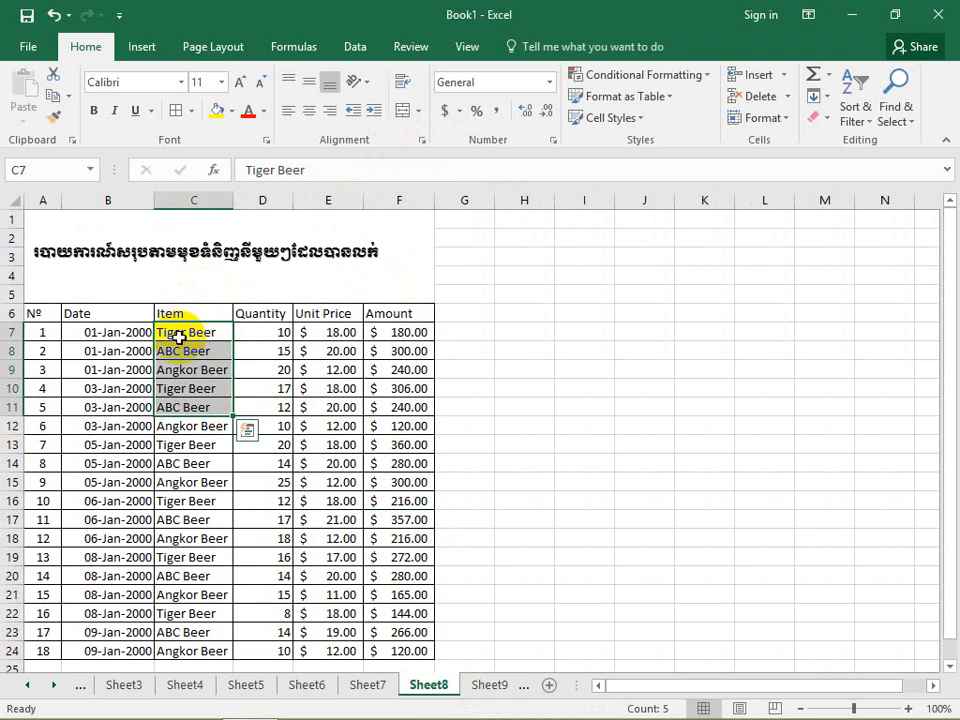
pyautogui.click(183, 318)
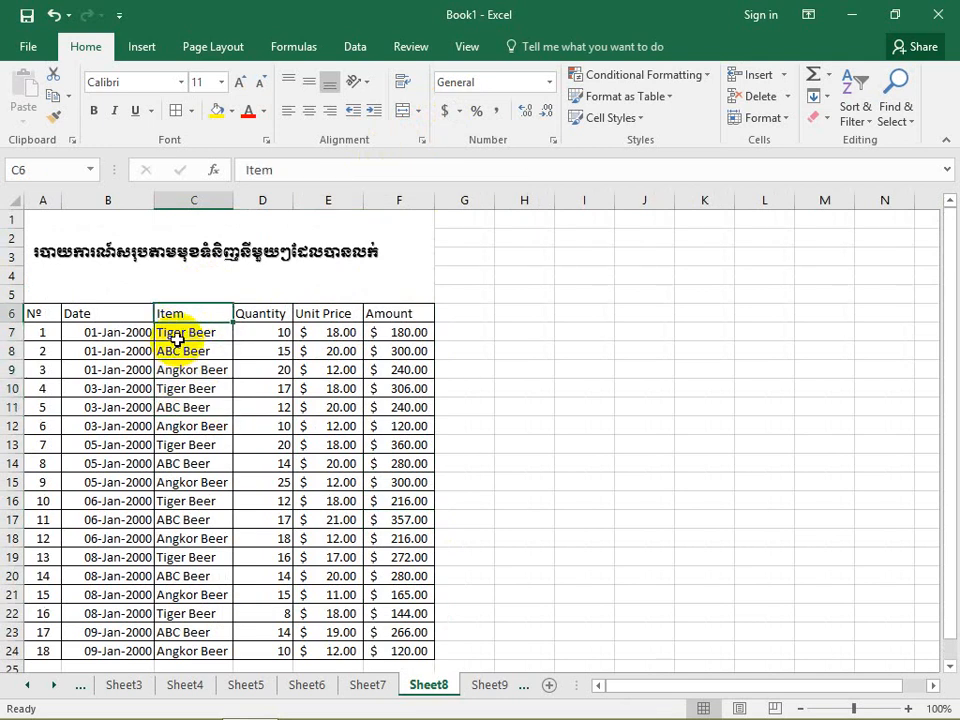
pyautogui.click(177, 338)
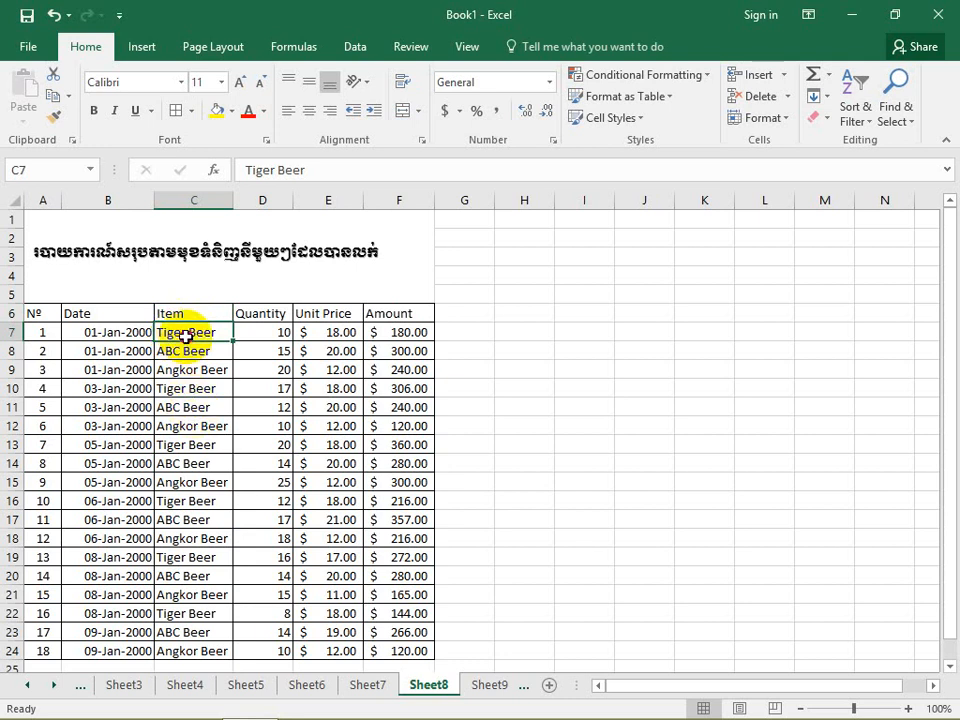
pyautogui.click(192, 480)
pyautogui.scroll(-2, 193, 422)
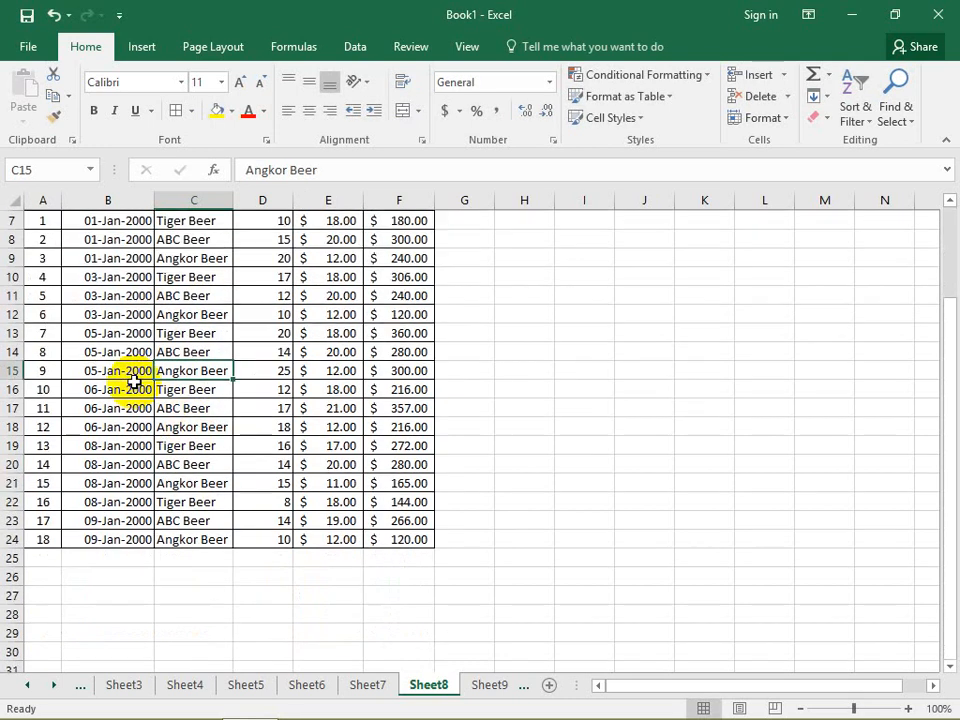
pyautogui.scroll(1, 134, 381)
pyautogui.click(40, 272)
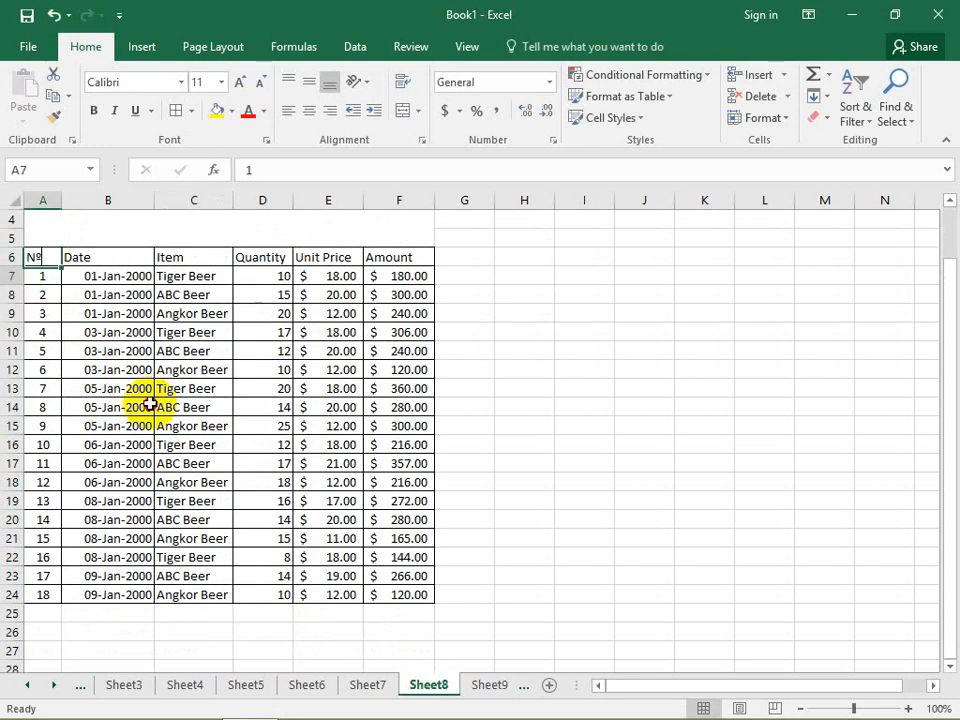
pyautogui.moveTo(148, 404); pyautogui.dragTo(199, 456)
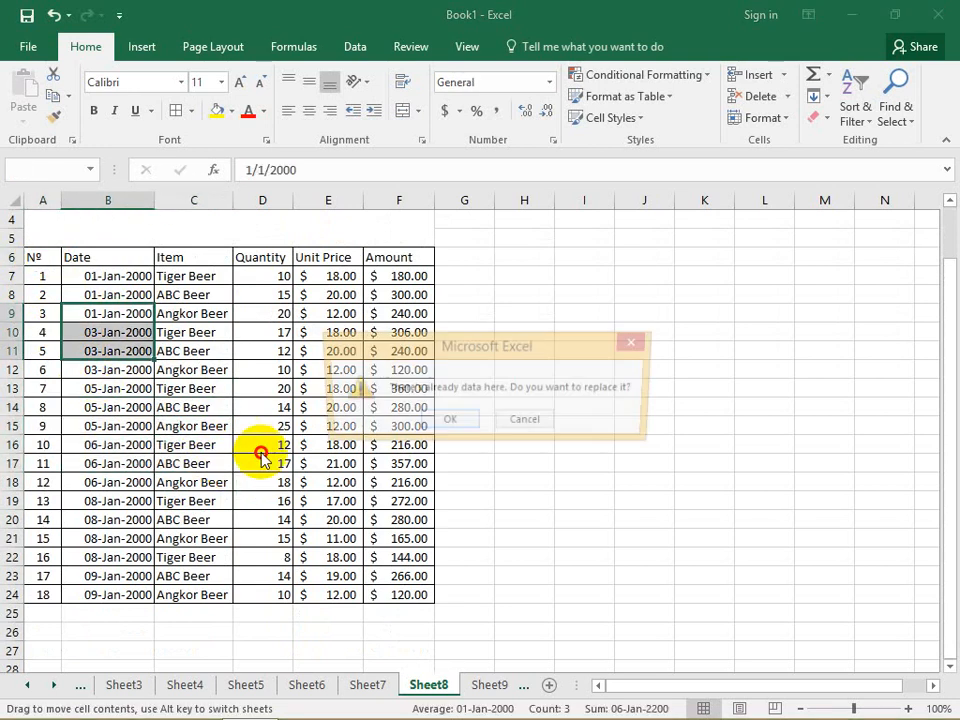
pyautogui.click(525, 420)
pyautogui.click(405, 591)
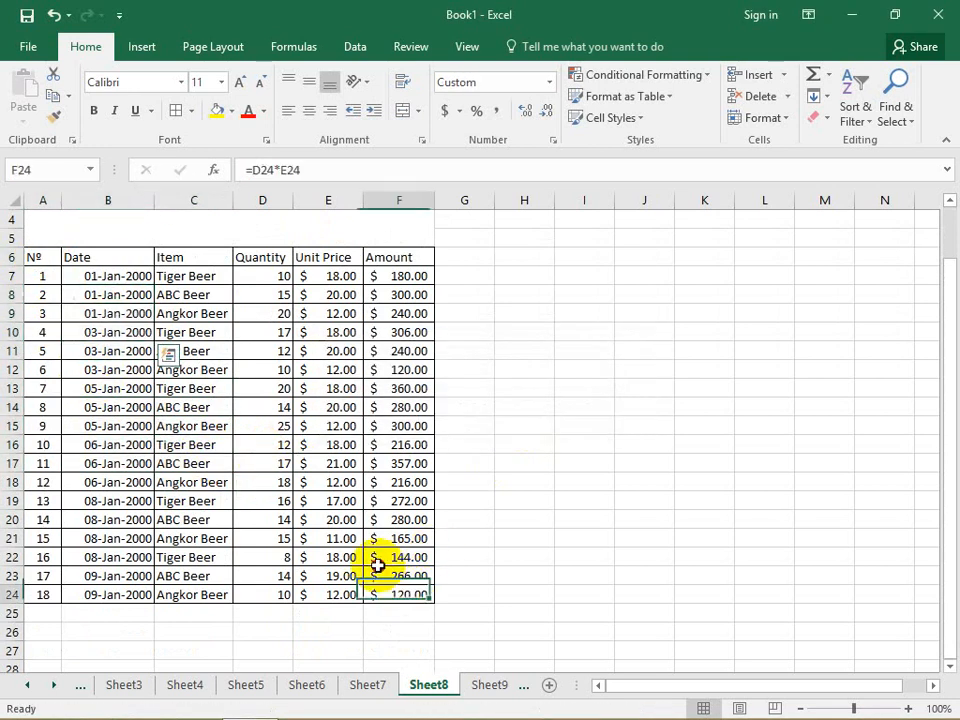
pyautogui.moveTo(390, 592); pyautogui.dragTo(60, 255)
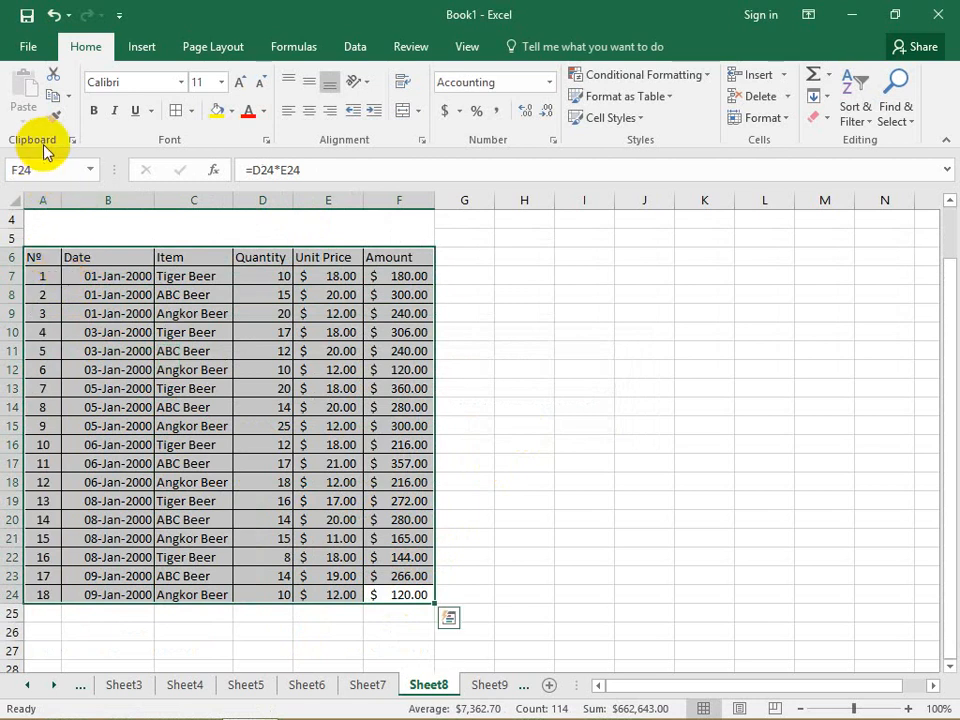
pyautogui.click(50, 96)
pyautogui.scroll(-4, 267, 453)
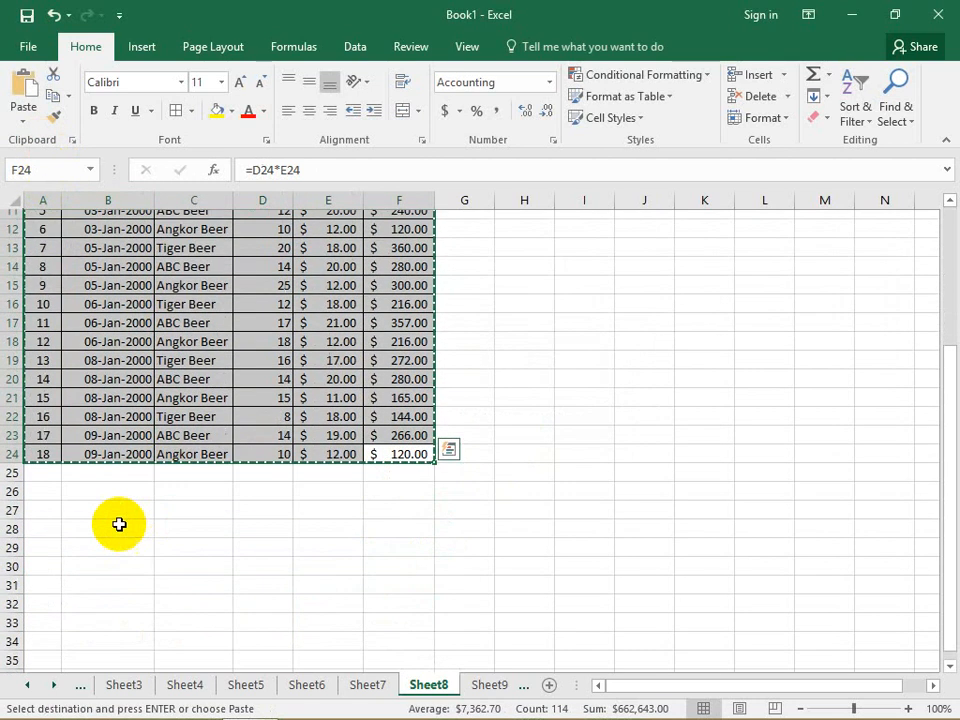
pyautogui.click(41, 456)
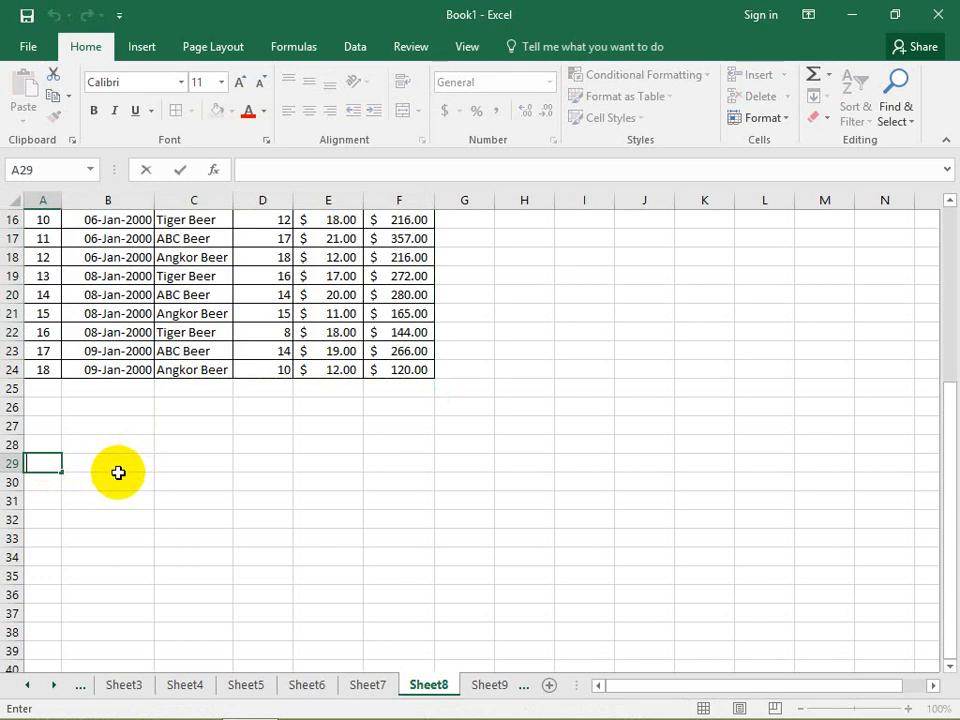
pyautogui.click(116, 468)
pyautogui.click(13, 463)
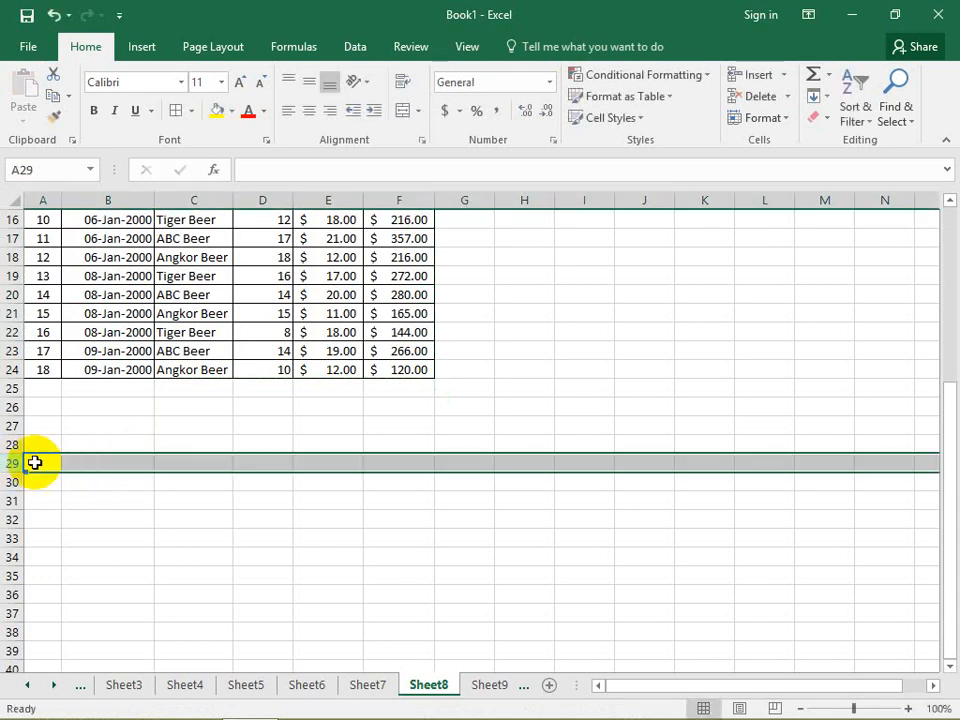
pyautogui.click(47, 463)
pyautogui.scroll(5, 77, 390)
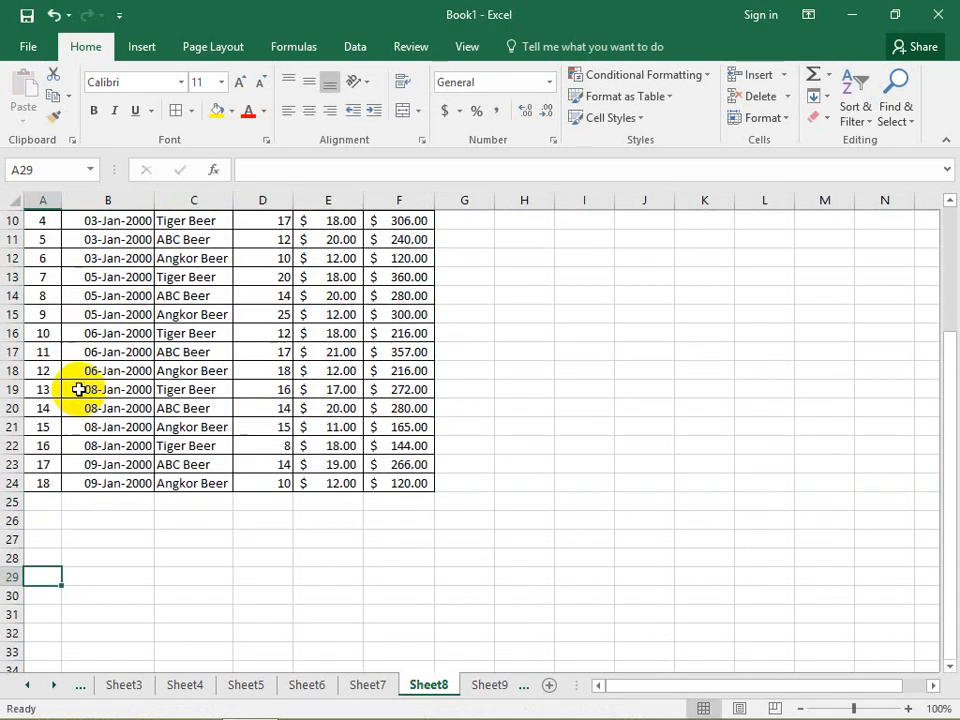
pyautogui.moveTo(98, 349); pyautogui.dragTo(206, 428)
pyautogui.moveTo(252, 540); pyautogui.dragTo(252, 555)
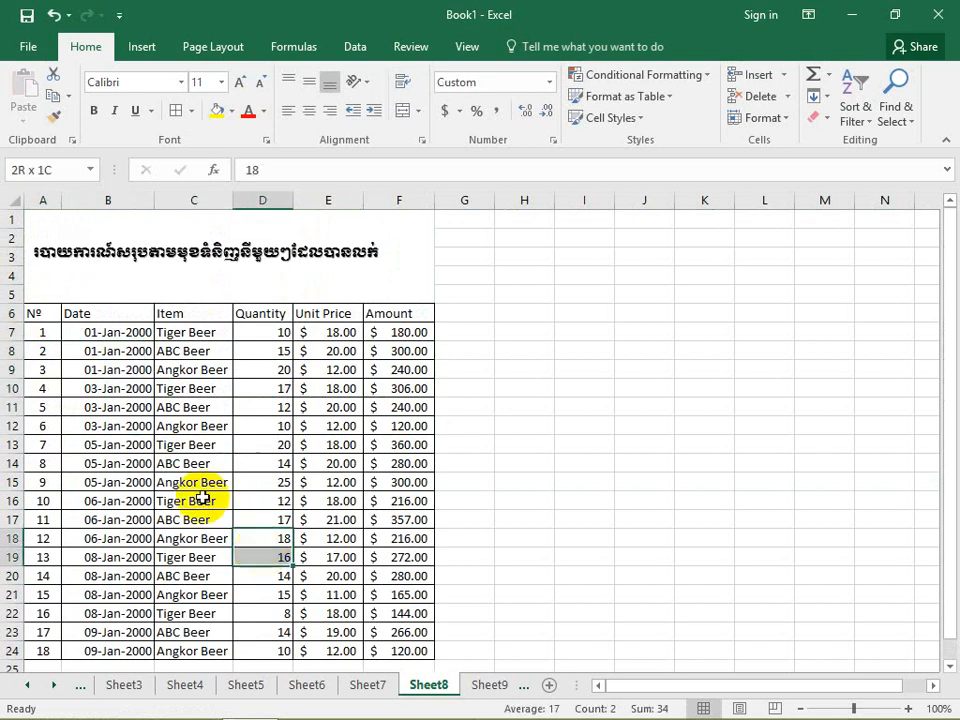
pyautogui.click(40, 307)
pyautogui.moveTo(109, 387); pyautogui.dragTo(192, 465)
pyautogui.moveTo(196, 472); pyautogui.dragTo(272, 562)
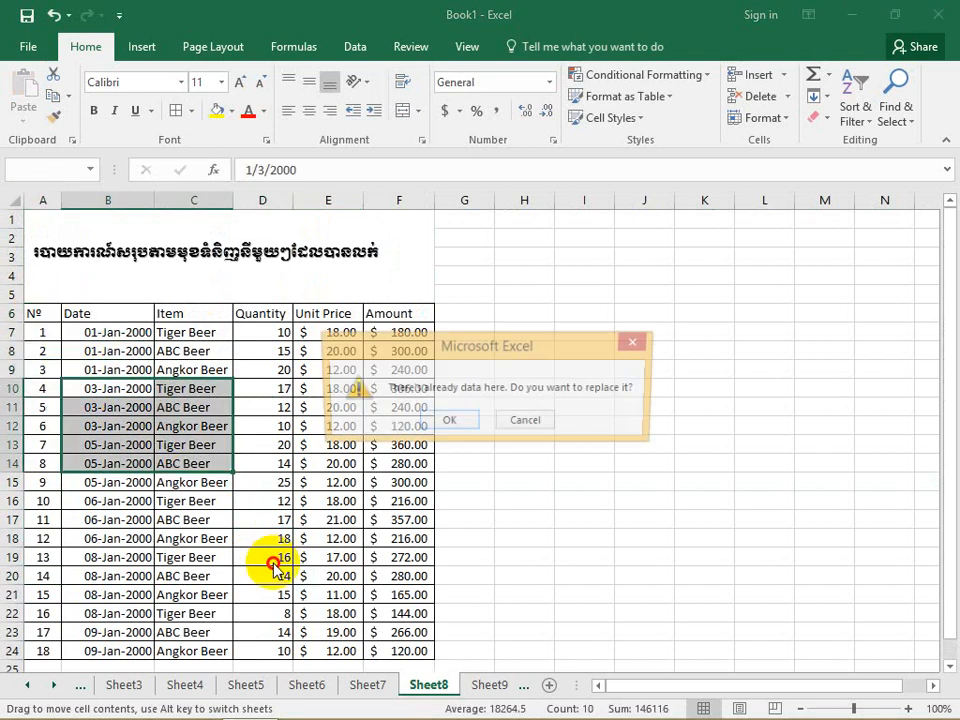
pyautogui.press('Escape')
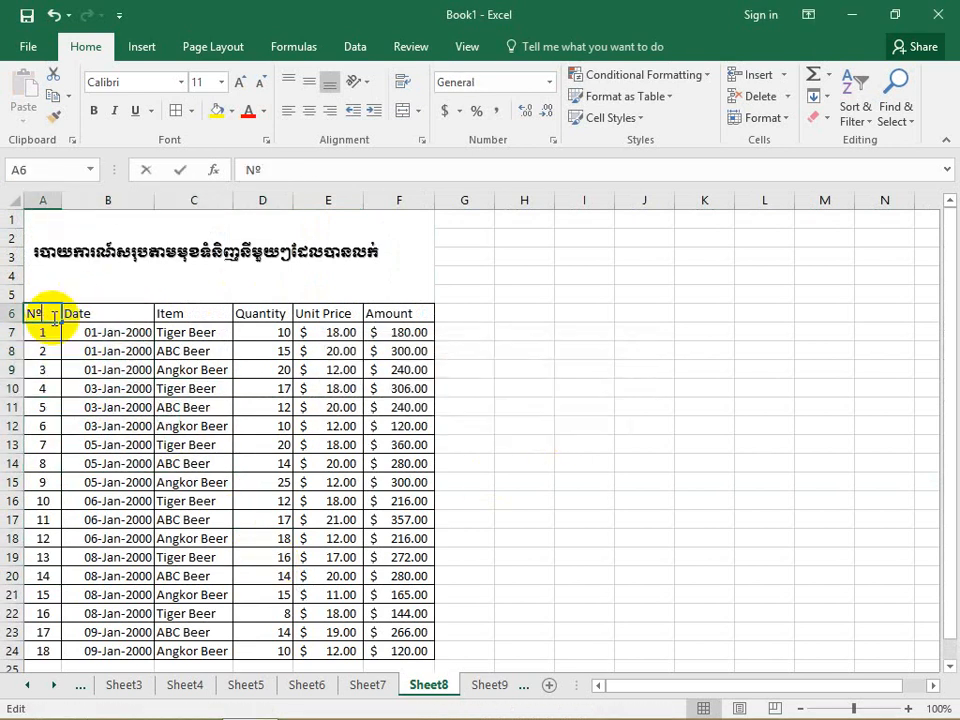
pyautogui.doubleClick(51, 315)
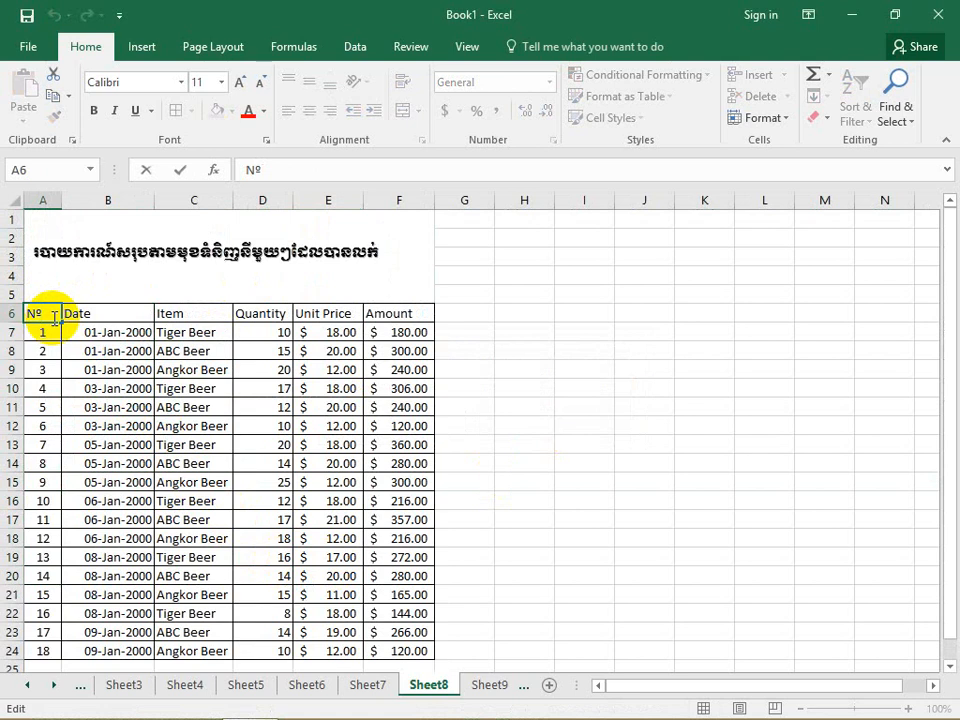
pyautogui.press('Return')
# Step: Copy the sales table A6:F24 and paste the duplicate below it starting at A27
pyautogui.moveTo(52, 317); pyautogui.dragTo(66, 316)
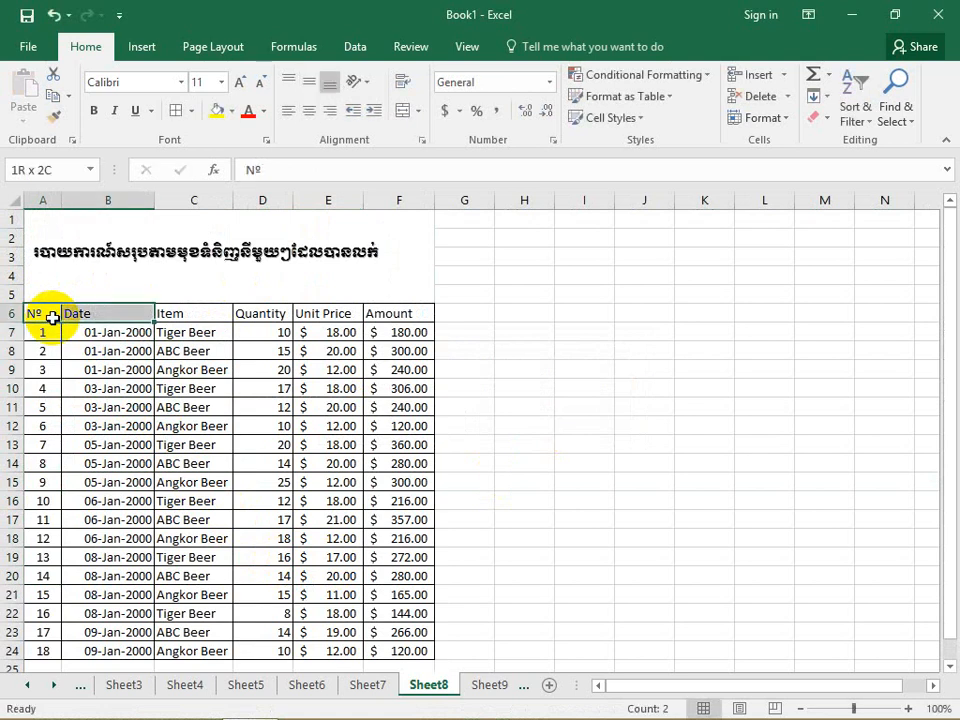
pyautogui.hotkey('shift', 'Right')
pyautogui.hotkey('shift', 'Right')
pyautogui.hotkey('shift', 'Right')
pyautogui.hotkey('shift', 'Right')
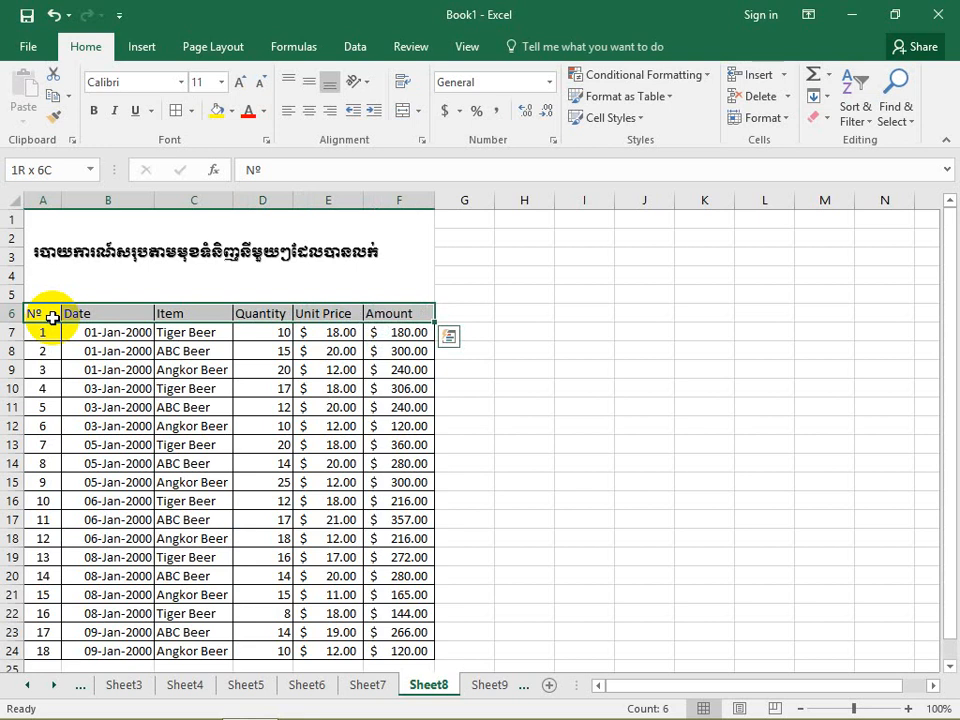
pyautogui.hotkey('shift', 'Down')
pyautogui.hotkey('shift', 'Down')
pyautogui.hotkey('shift', 'Down')
pyautogui.hotkey('shift', 'Down')
pyautogui.hotkey('shift', 'Down')
pyautogui.hotkey('shift', 'Down')
pyautogui.hotkey('shift', 'Down')
pyautogui.hotkey('shift', 'Down')
pyautogui.hotkey('shift', 'Down')
pyautogui.hotkey('shift', 'Down')
pyautogui.hotkey('shift', 'Down')
pyautogui.hotkey('shift', 'Down')
pyautogui.hotkey('shift', 'Down')
pyautogui.hotkey('shift', 'Down')
pyautogui.hotkey('shift', 'Down')
pyautogui.hotkey('shift', 'Down')
pyautogui.hotkey('shift', 'Down')
pyautogui.hotkey('shift', 'Down')
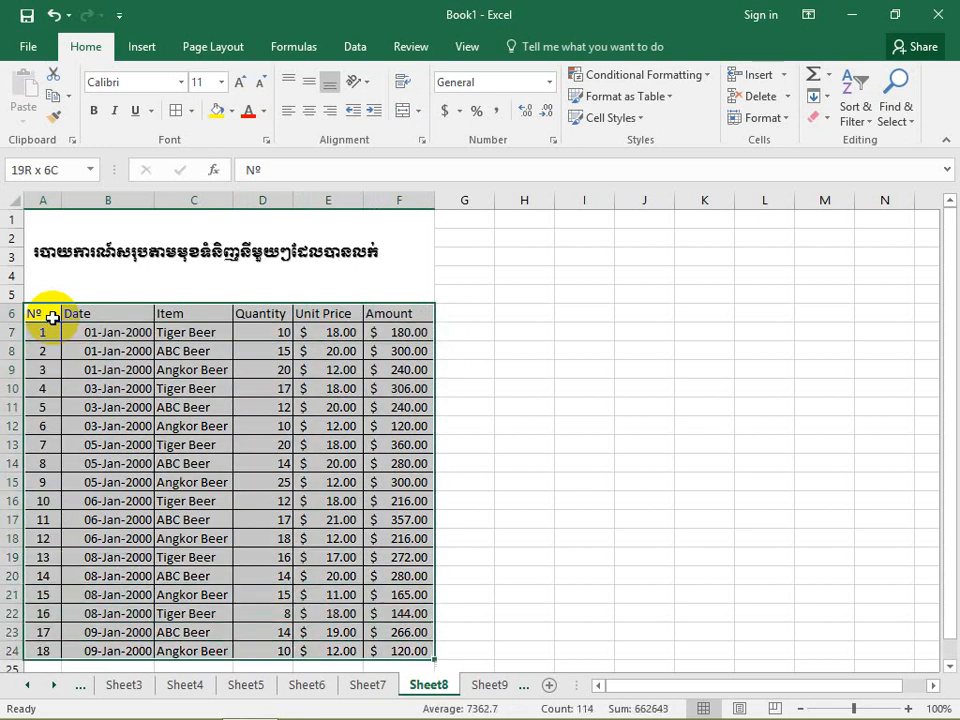
pyautogui.scroll(-4, 176, 517)
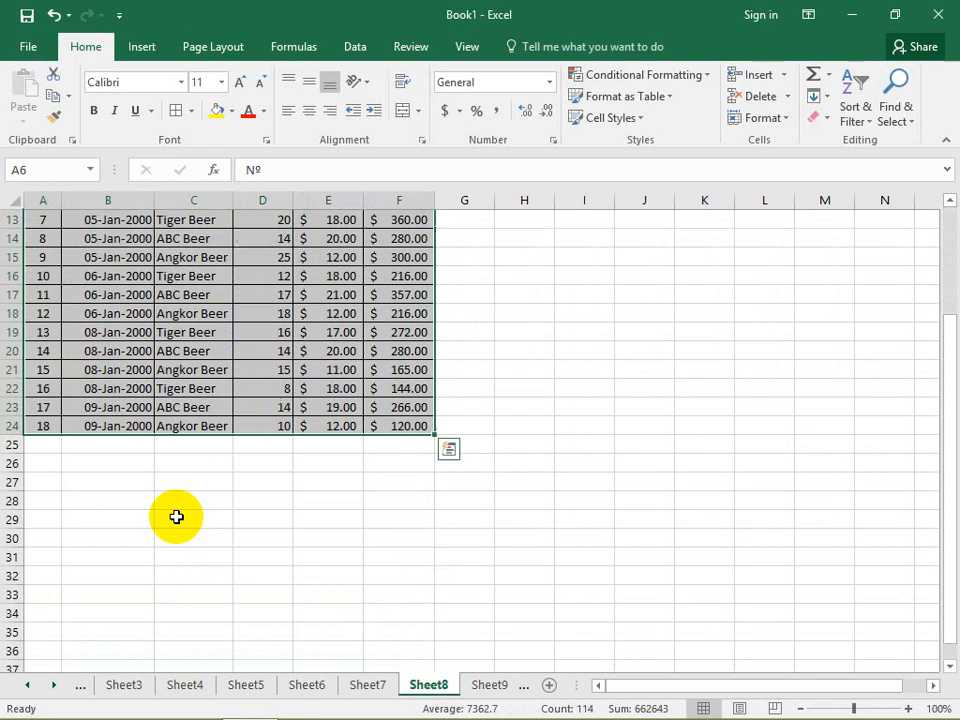
pyautogui.hotkey('ctrl', 'c')
pyautogui.click(62, 478)
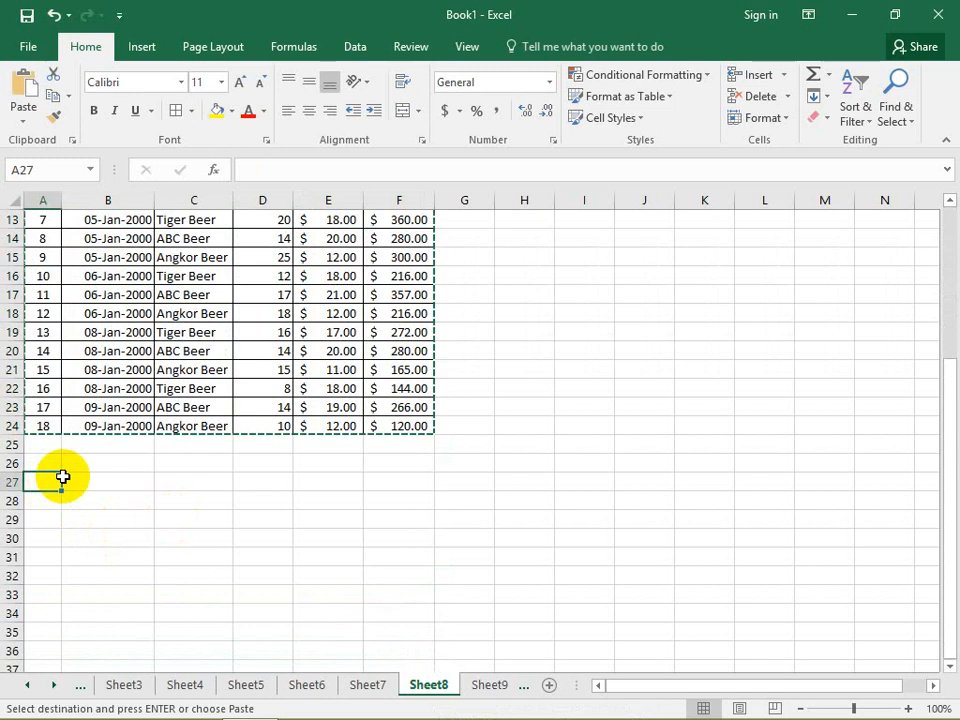
pyautogui.hotkey('ctrl', 'v')
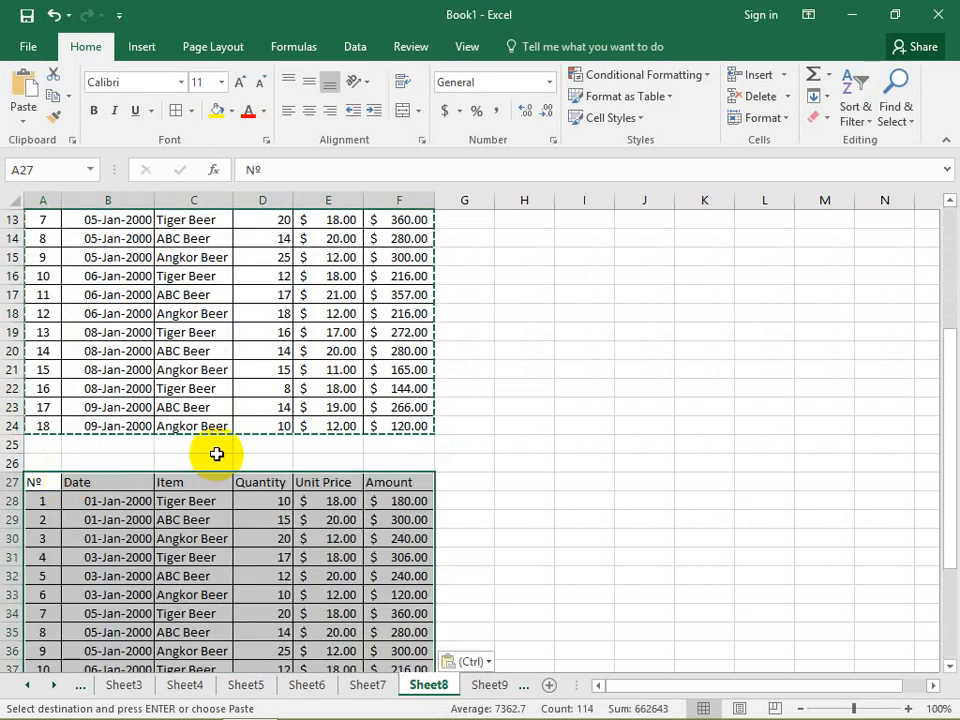
pyautogui.press('Escape')
# Step: Sort the copied sales table by Item values in A to Z order, treating its first row as headers
pyautogui.scroll(-2, 251, 521)
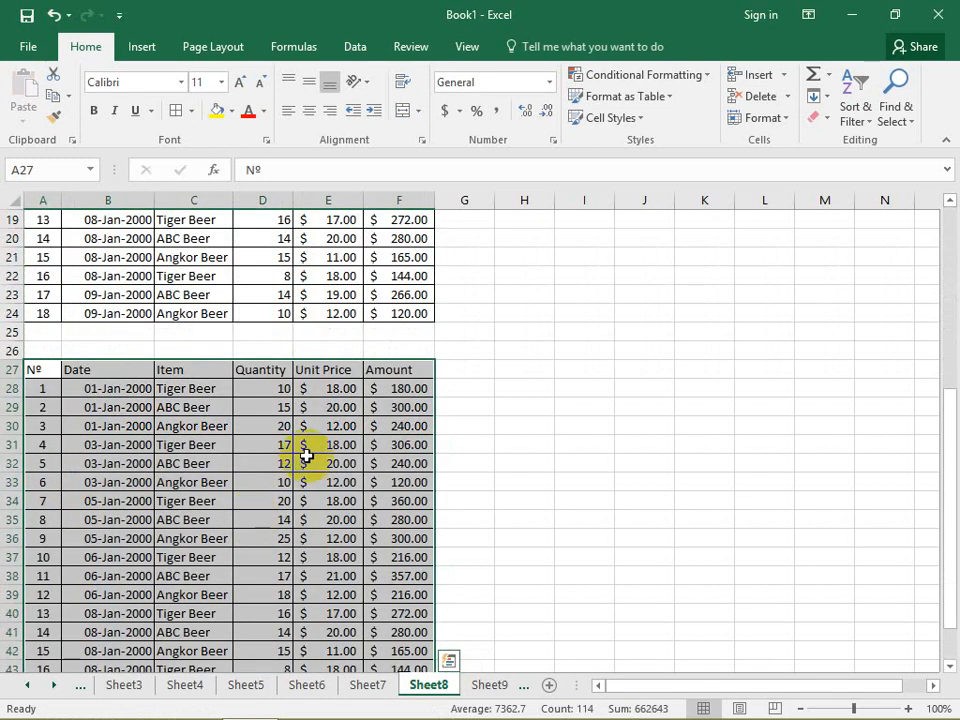
pyautogui.click(308, 458)
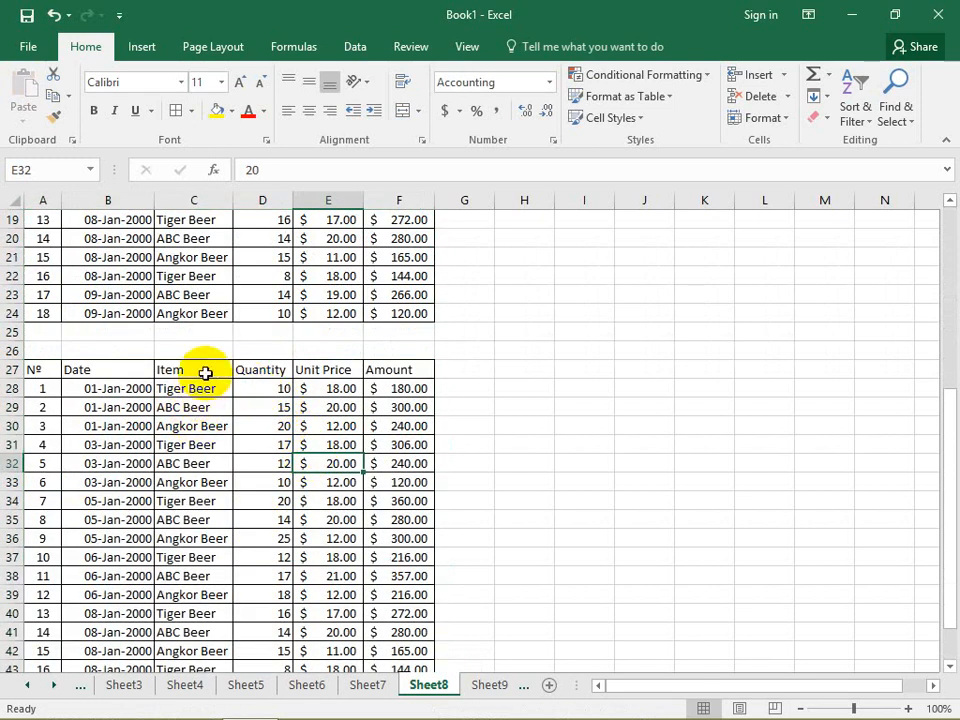
pyautogui.scroll(-1, 205, 378)
pyautogui.scroll(-1, 213, 369)
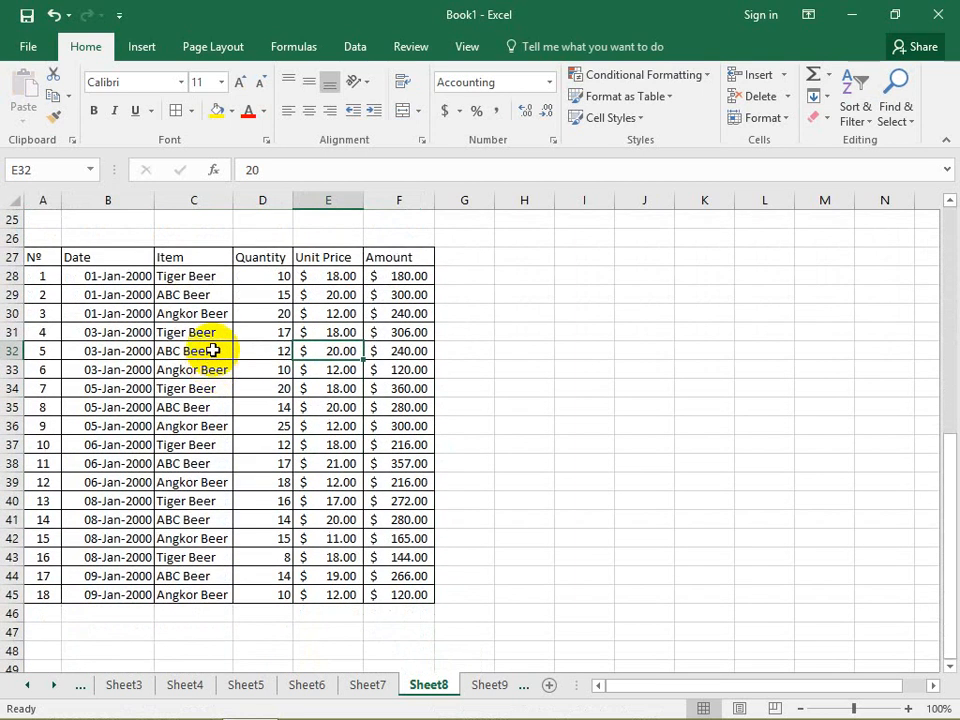
pyautogui.click(350, 45)
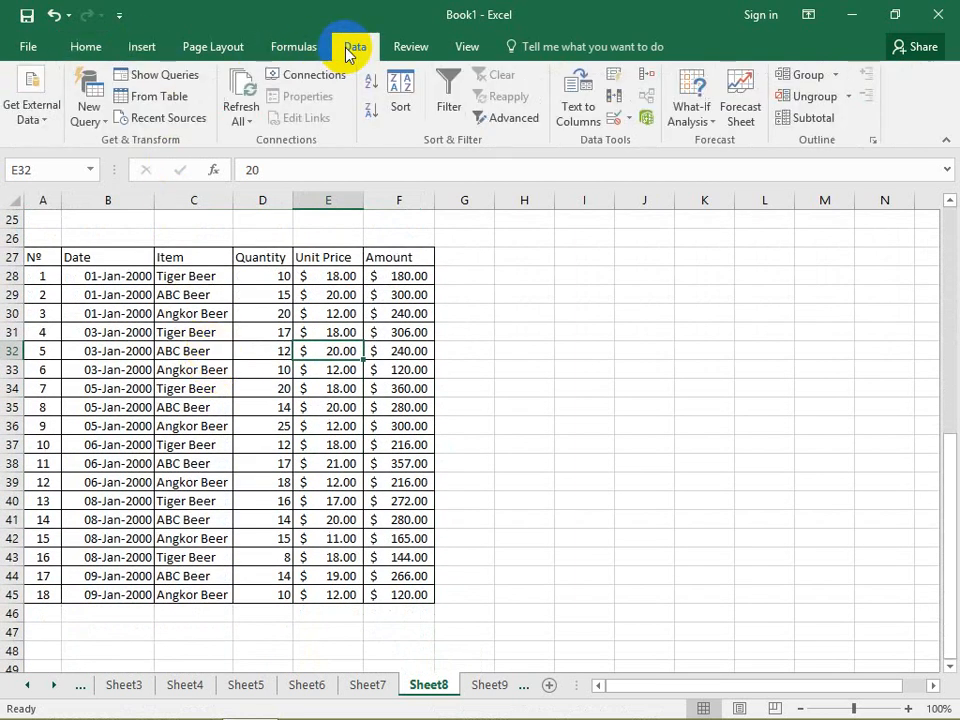
pyautogui.click(400, 100)
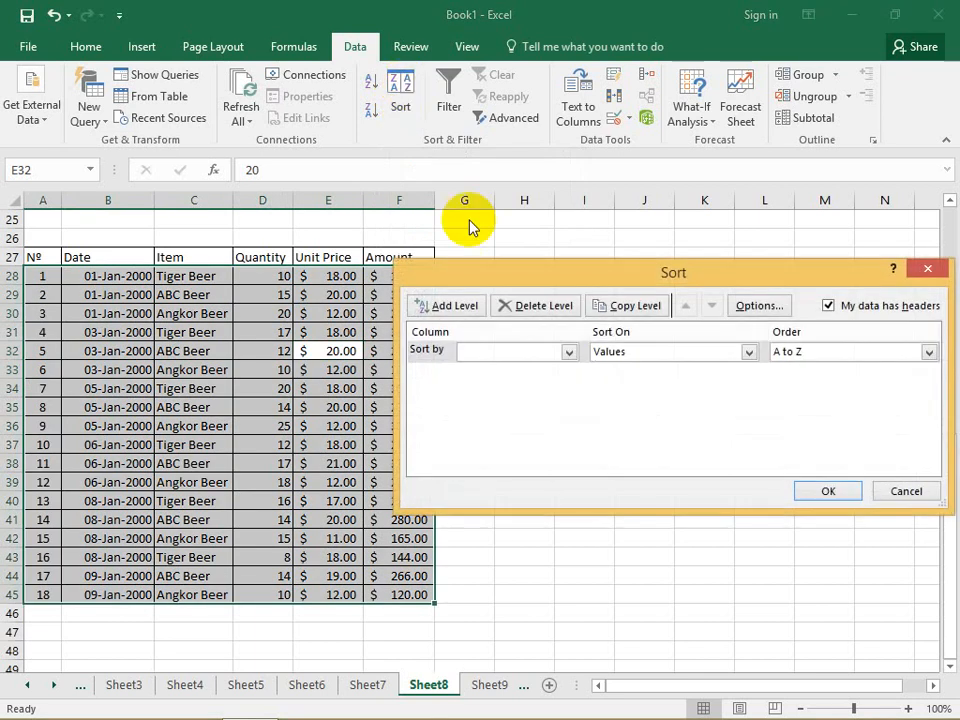
pyautogui.click(542, 352)
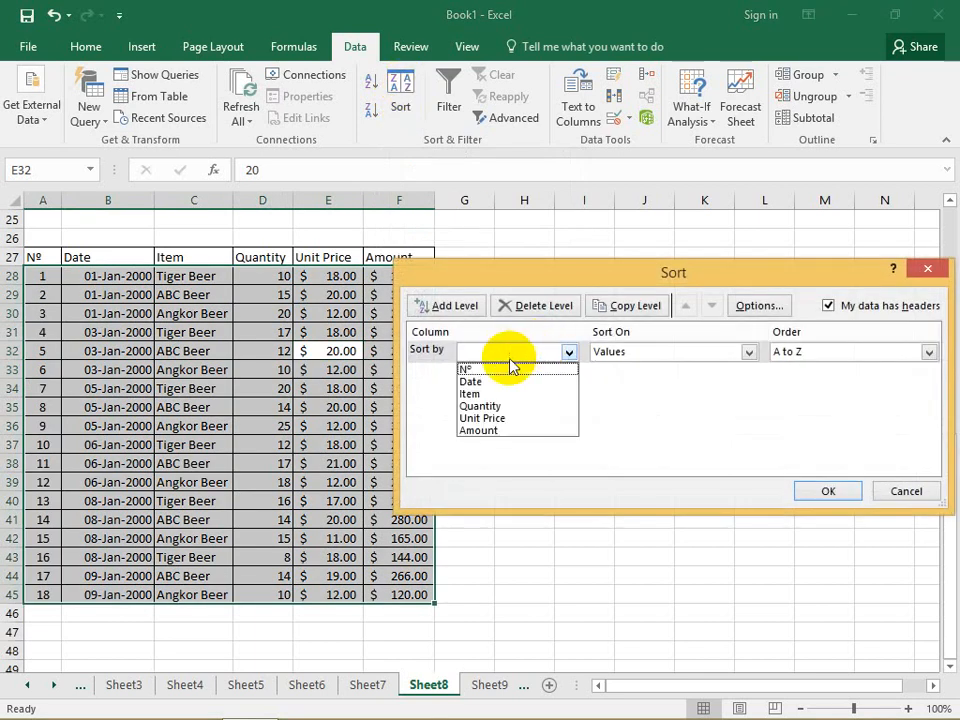
pyautogui.click(503, 394)
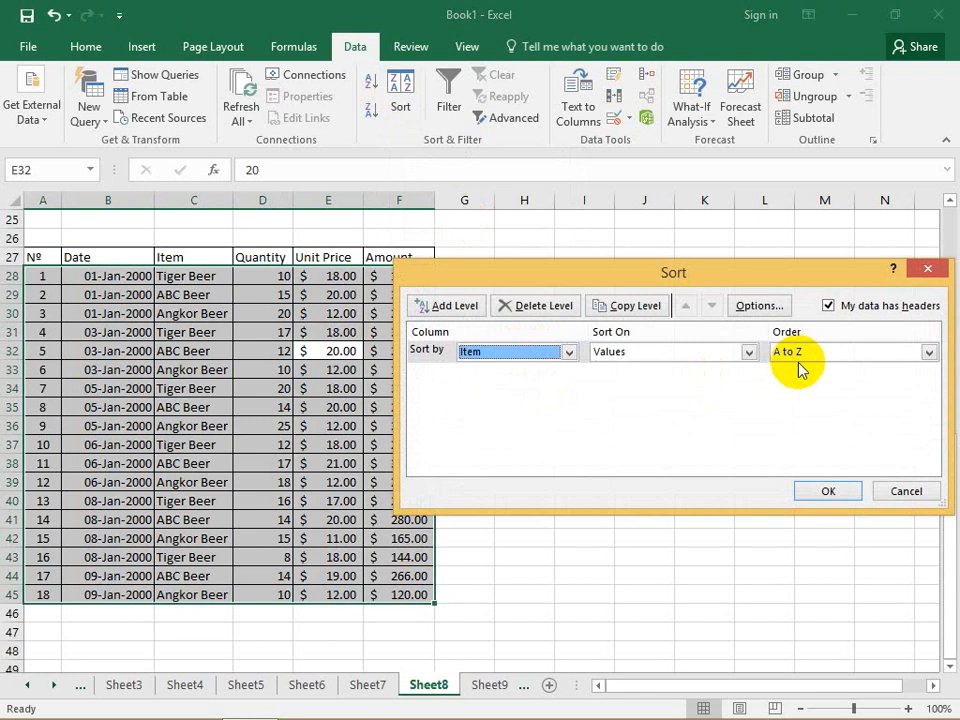
pyautogui.click(827, 490)
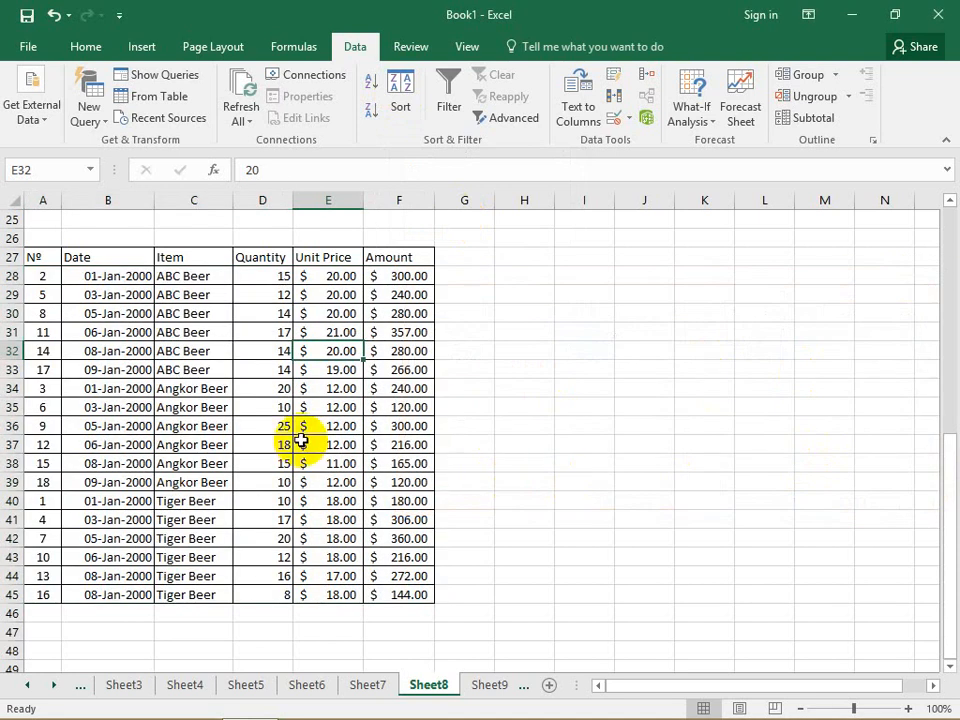
# Step: Add subtotals to the sorted table that sum Amount at each change in Item, with the summary below the data
pyautogui.click(194, 369)
pyautogui.click(196, 350)
pyautogui.click(198, 294)
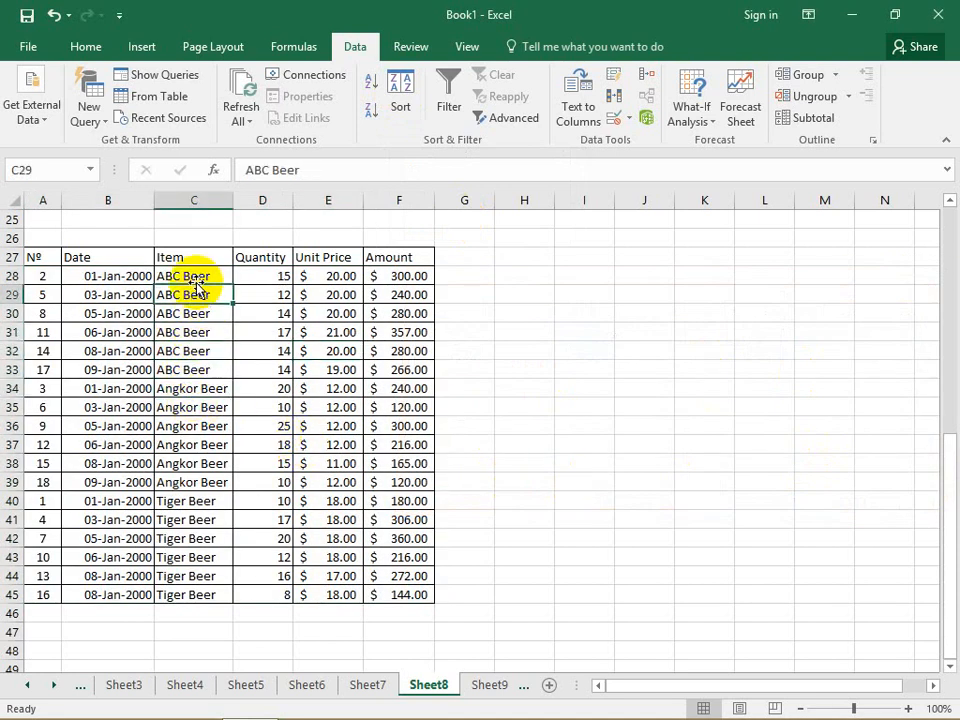
pyautogui.click(208, 313)
pyautogui.click(211, 292)
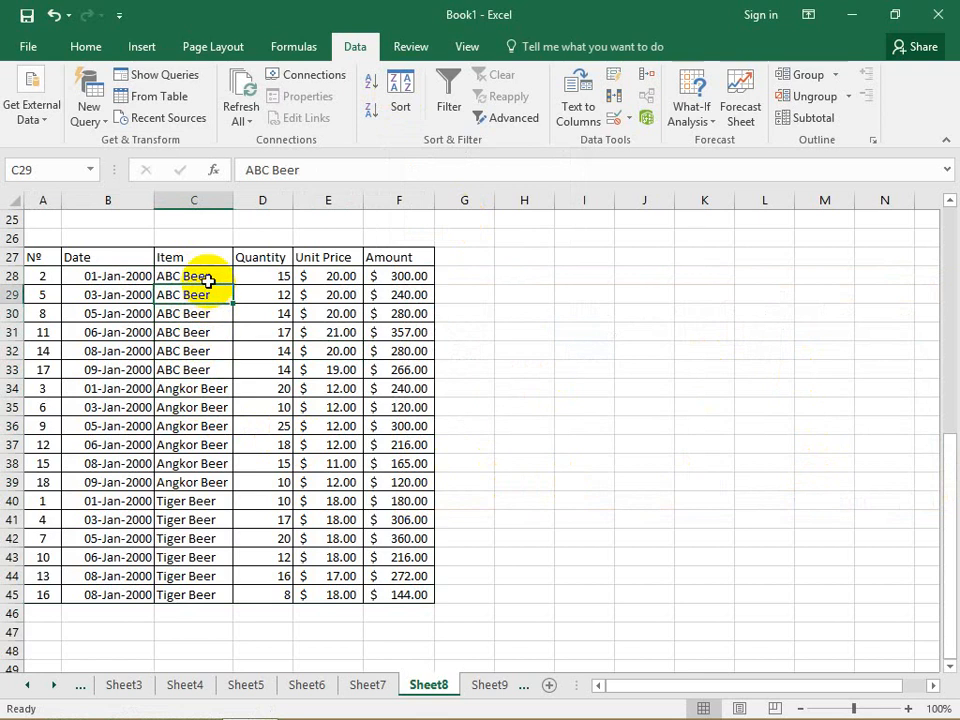
pyautogui.click(208, 281)
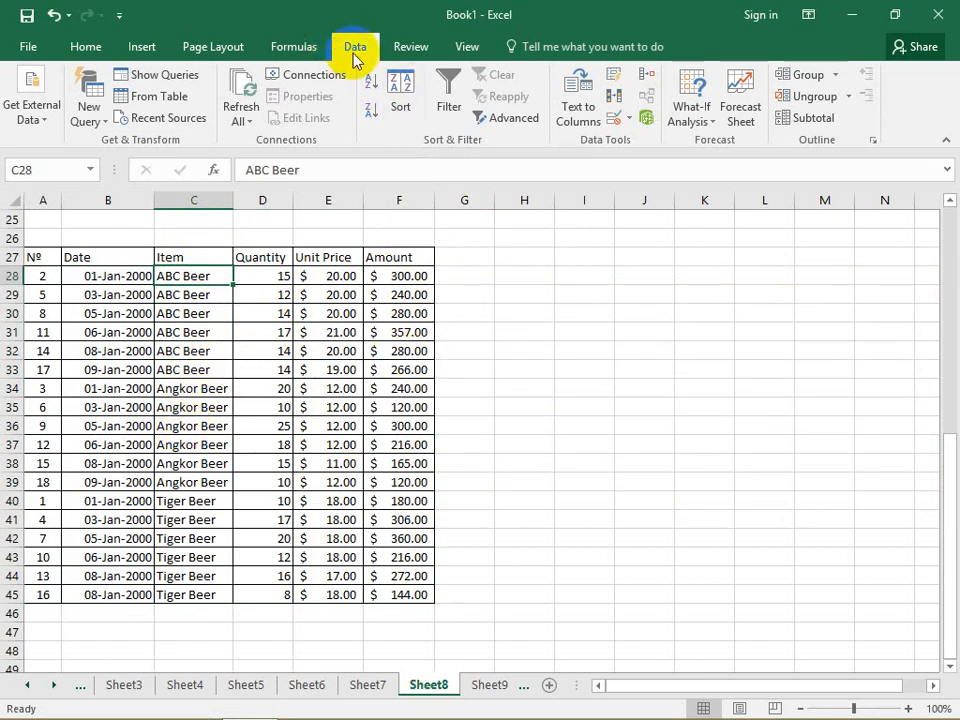
pyautogui.click(805, 118)
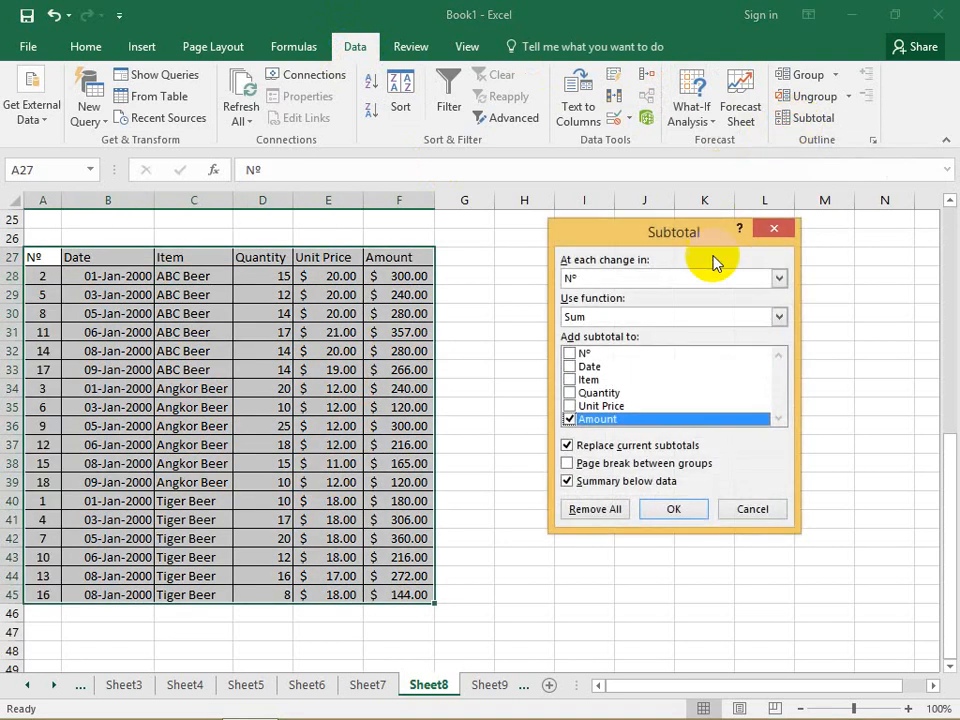
pyautogui.click(670, 281)
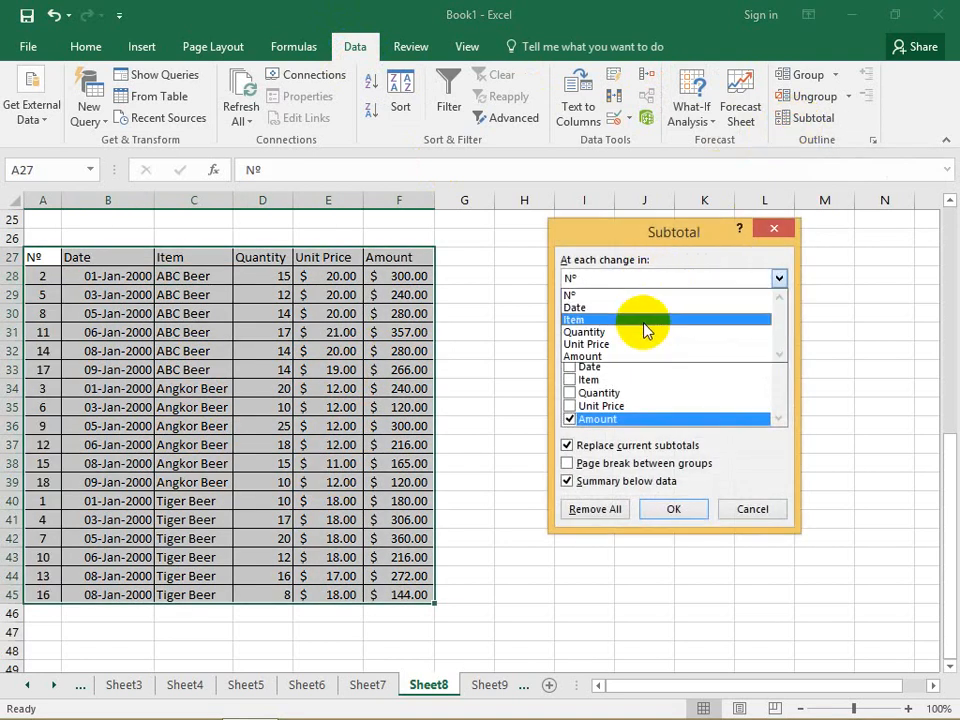
pyautogui.click(644, 320)
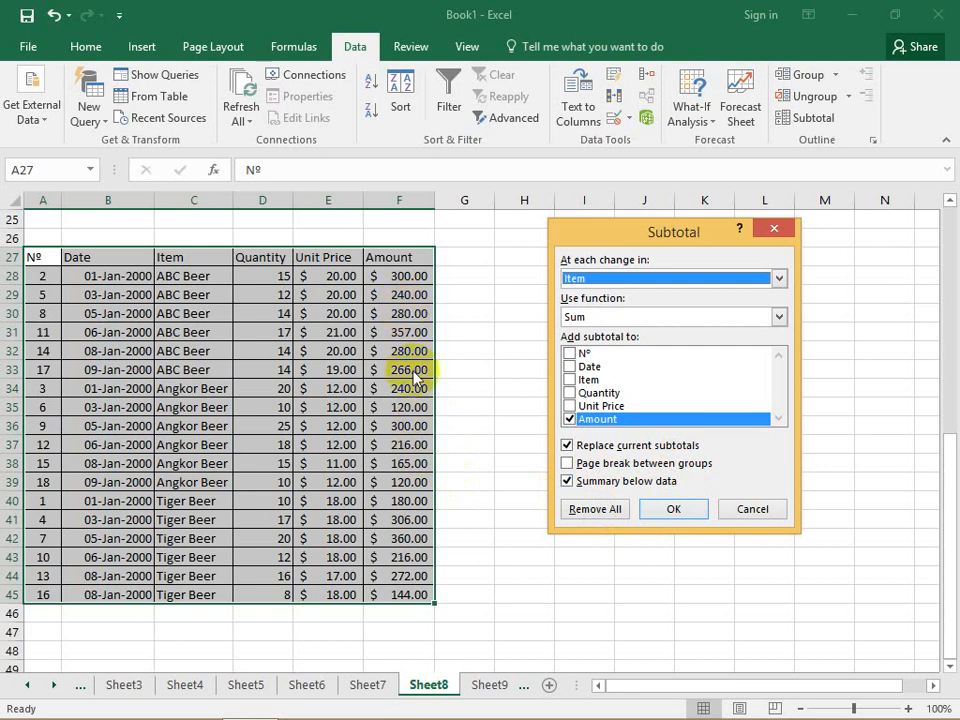
pyautogui.click(660, 512)
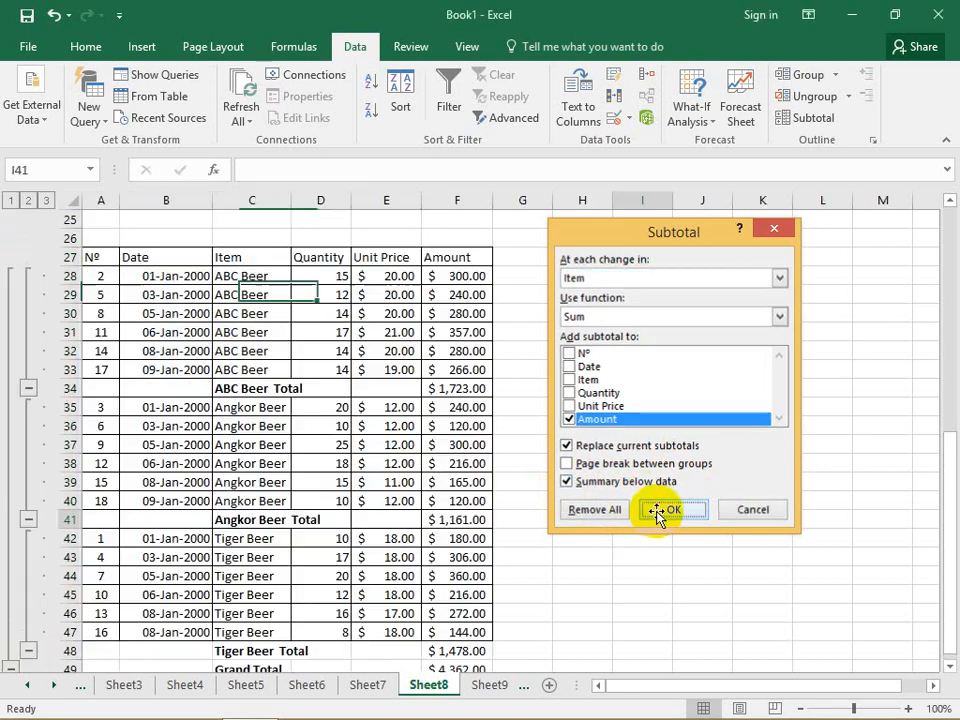
# Step: Examine the subtotal rows for each beer and the grand total beneath the copied table
pyautogui.scroll(-1, 315, 380)
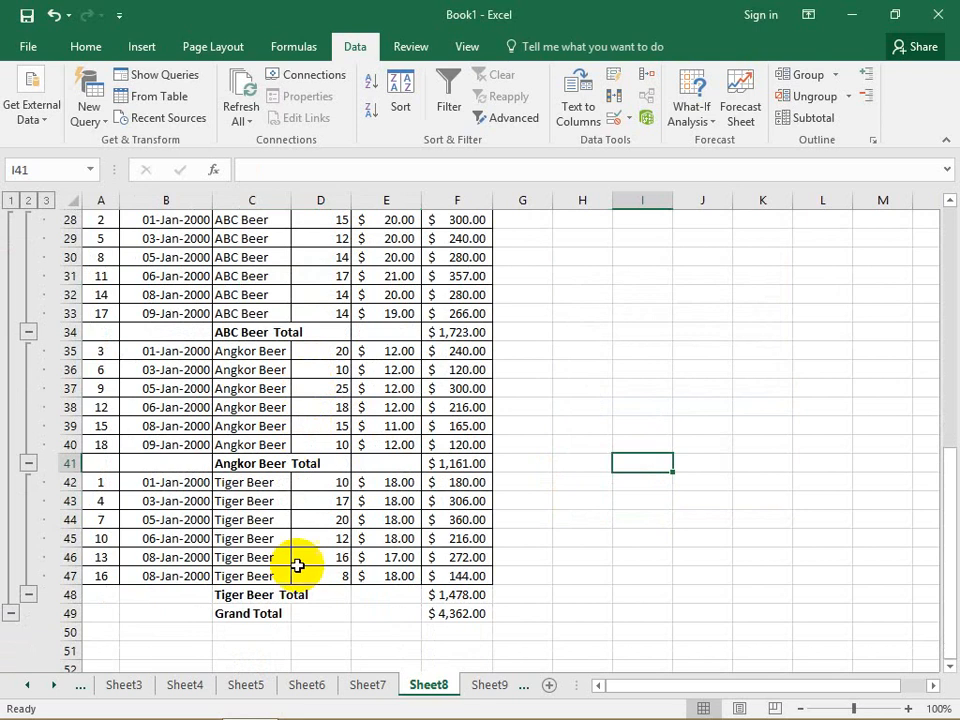
pyautogui.scroll(1, 307, 374)
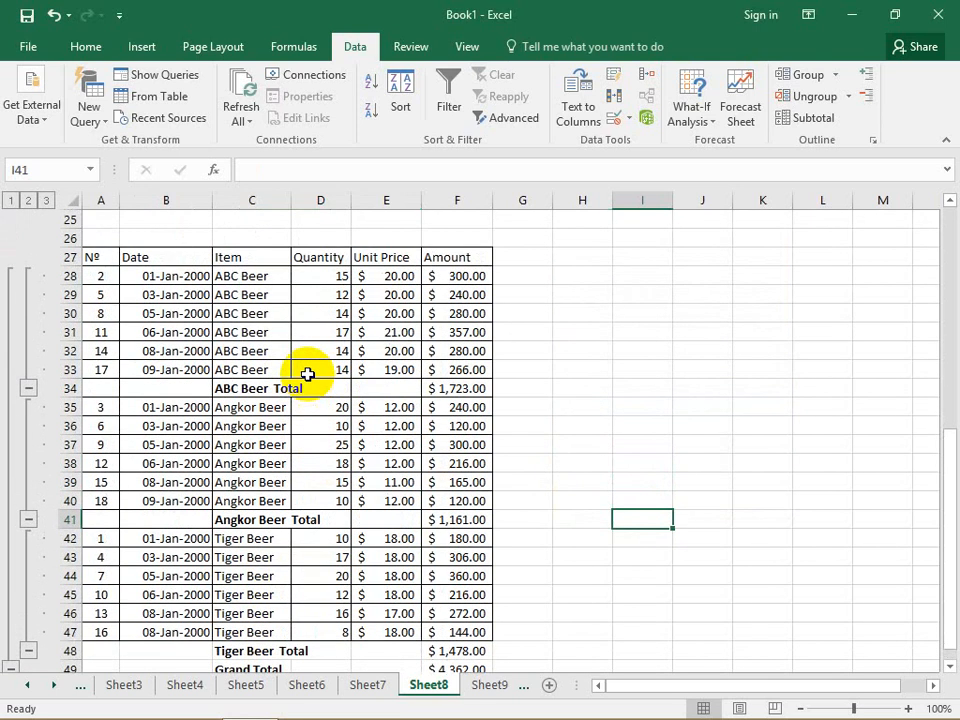
pyautogui.scroll(-1, 193, 516)
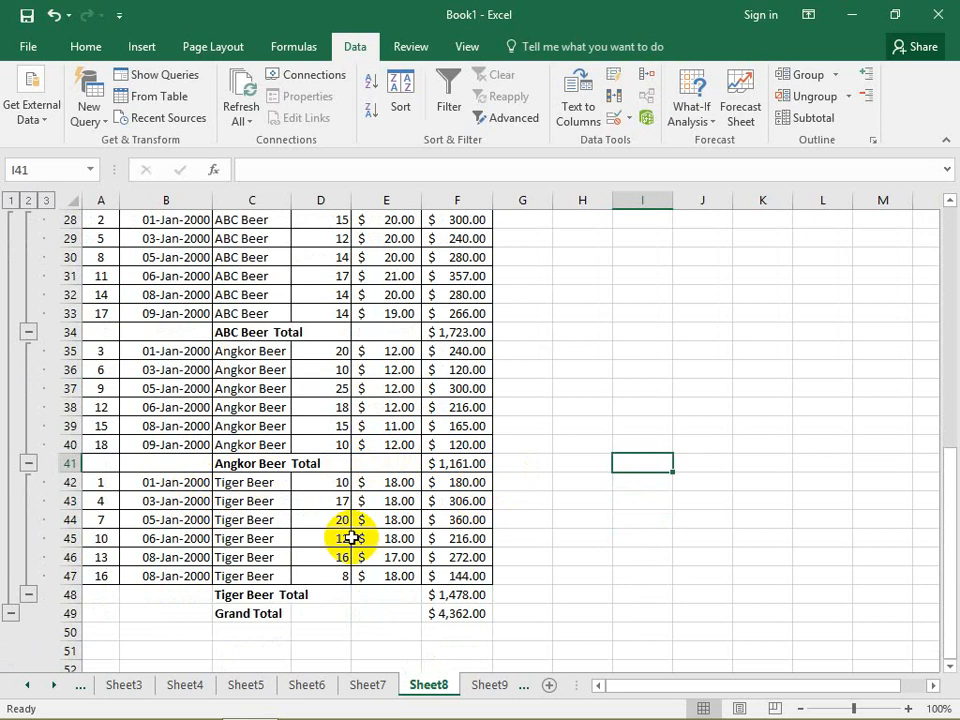
pyautogui.scroll(-1, 300, 560)
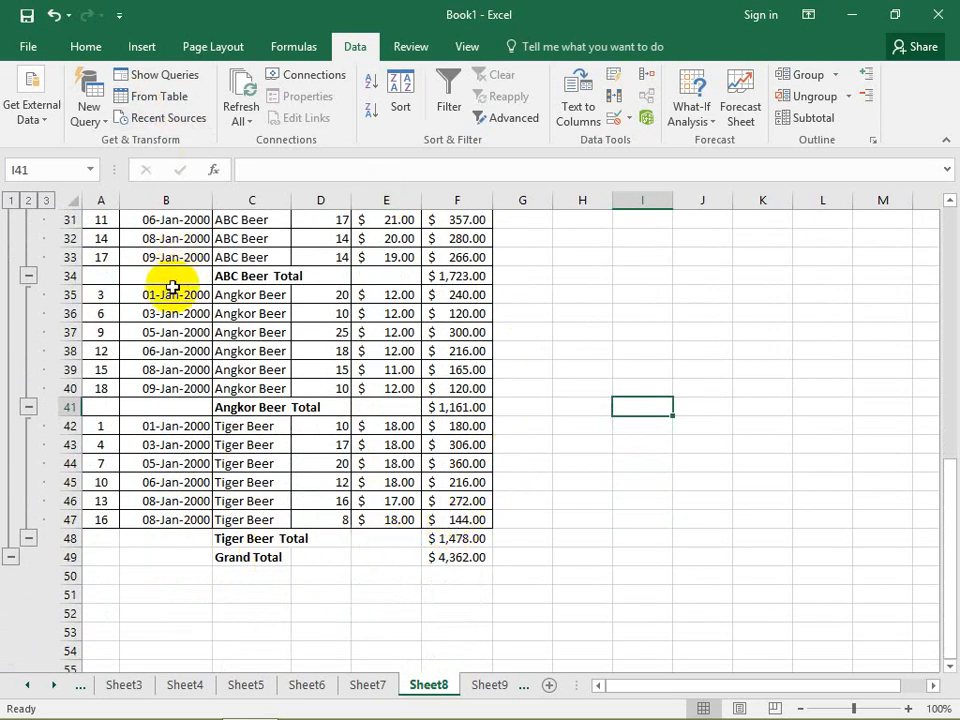
pyautogui.click(398, 272)
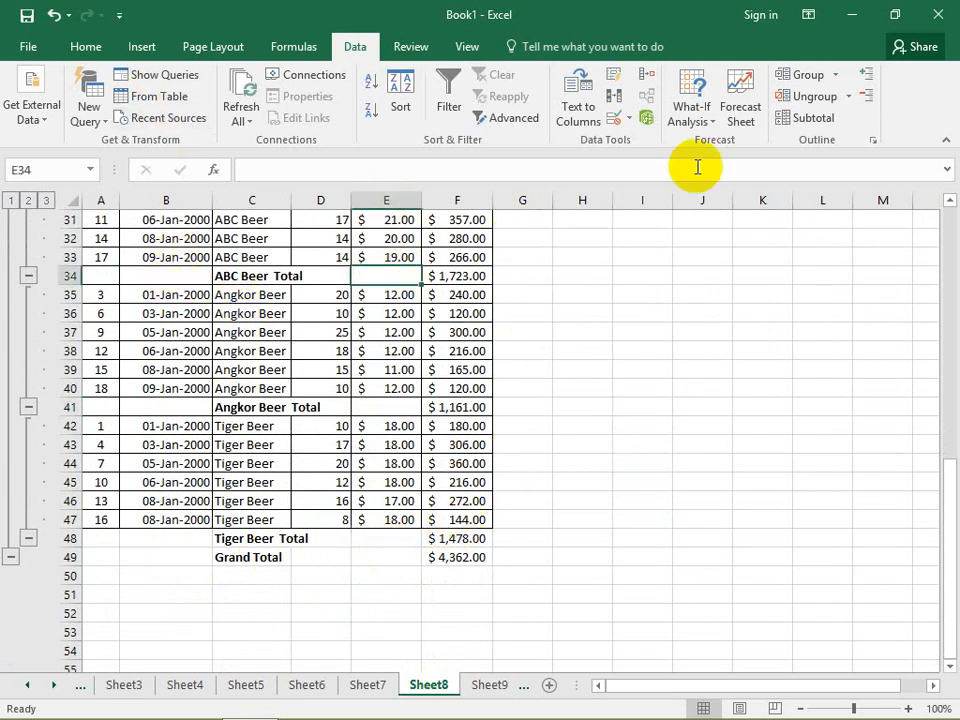
# Step: Update the copied table's subtotals to sum both Quantity and Amount at each change in Item, replacing the current subtotals
pyautogui.click(795, 118)
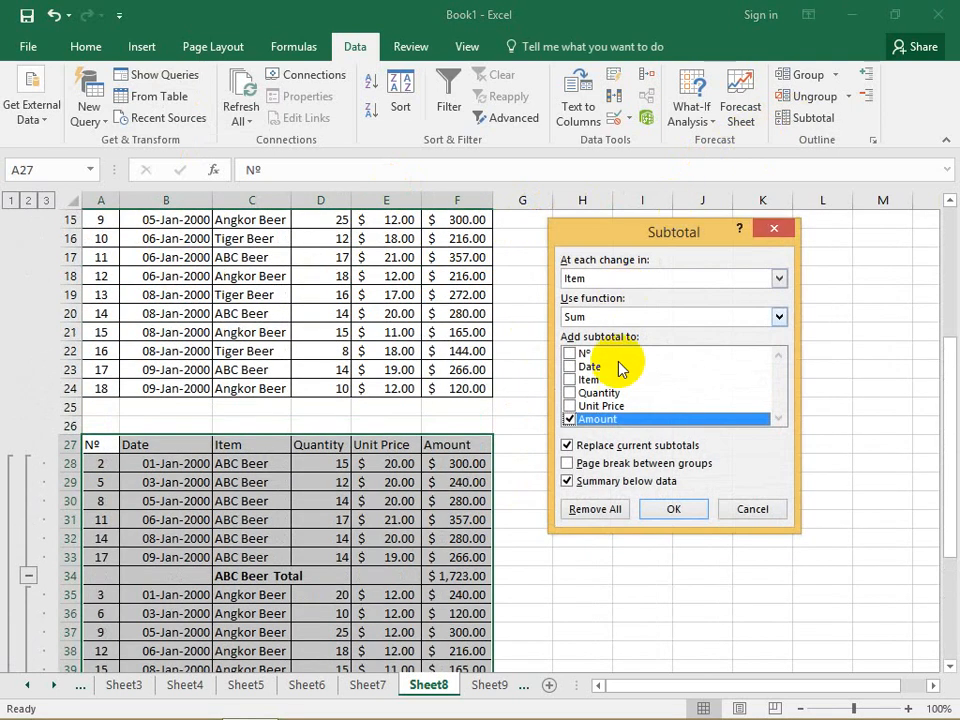
pyautogui.click(569, 393)
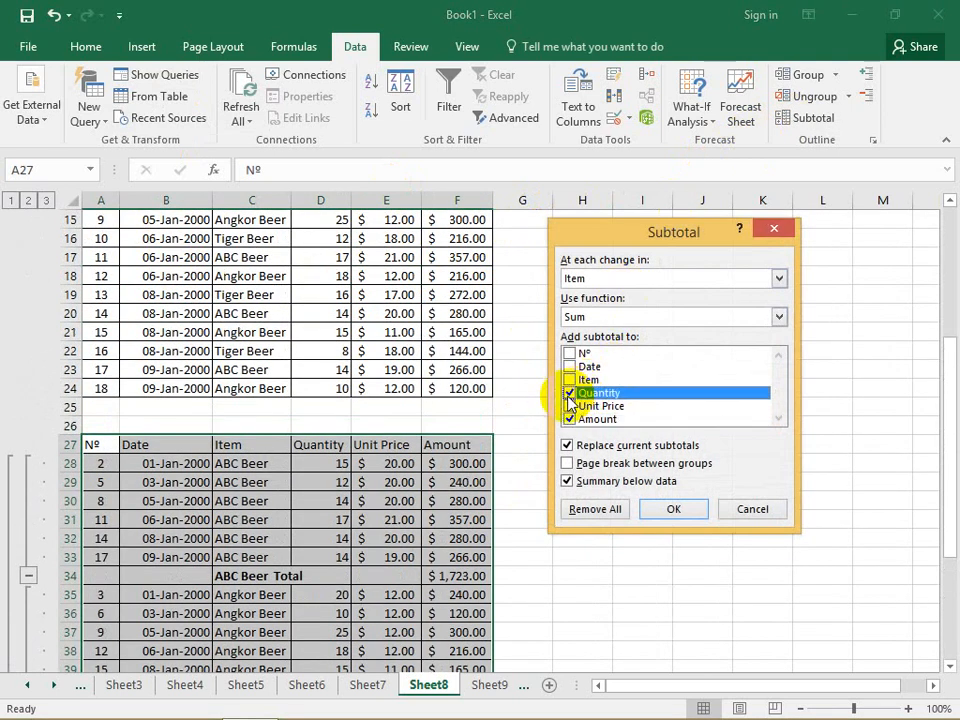
pyautogui.click(673, 510)
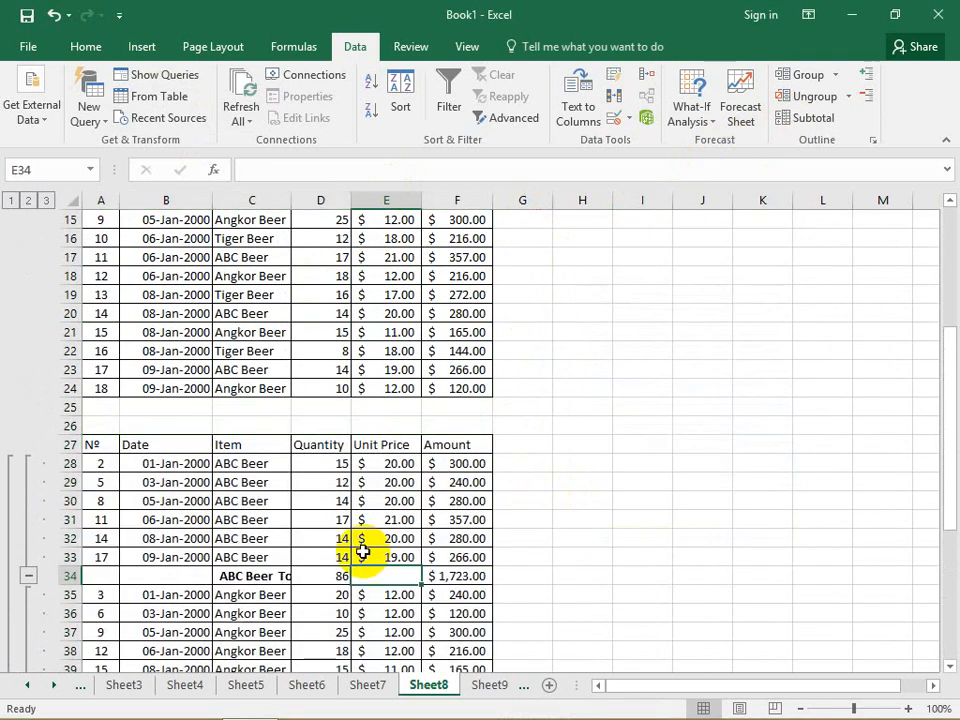
pyautogui.scroll(-2, 350, 535)
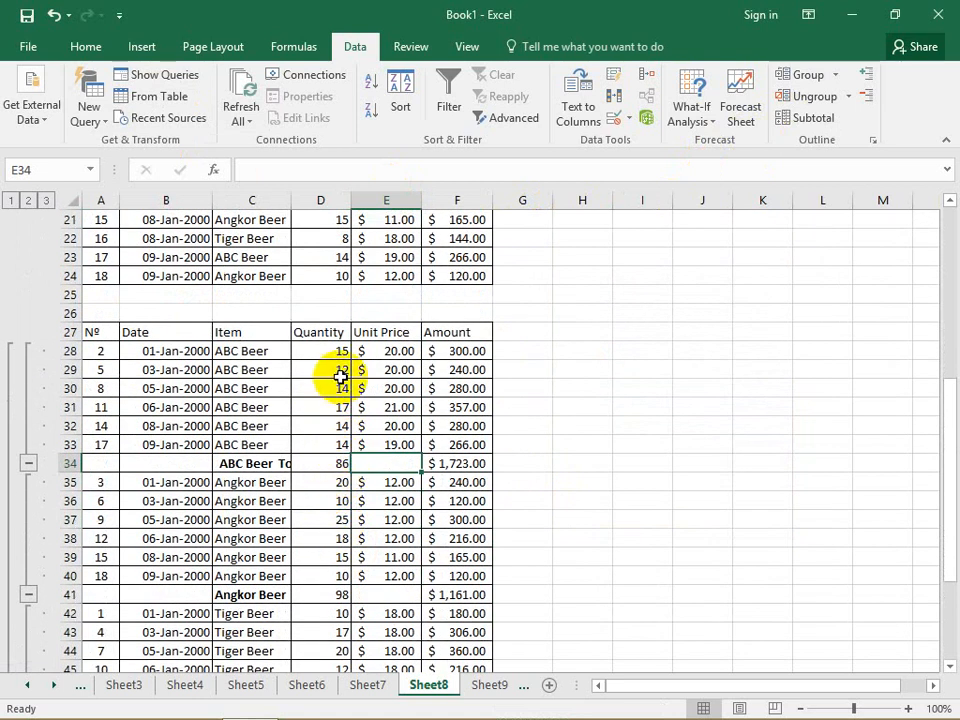
pyautogui.scroll(-3, 333, 535)
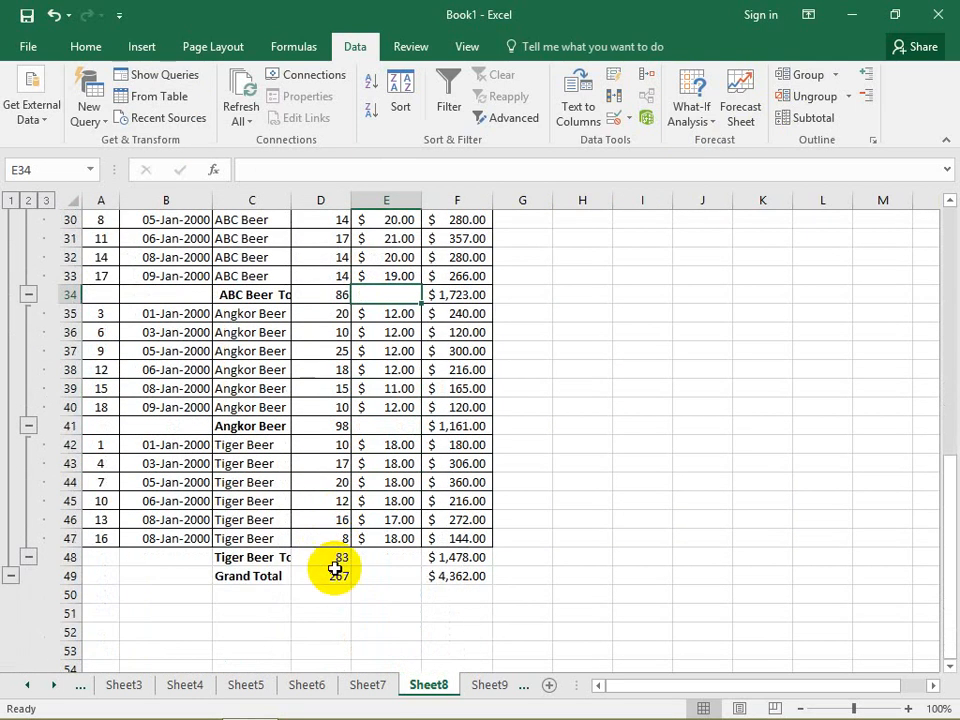
pyautogui.scroll(1, 335, 350)
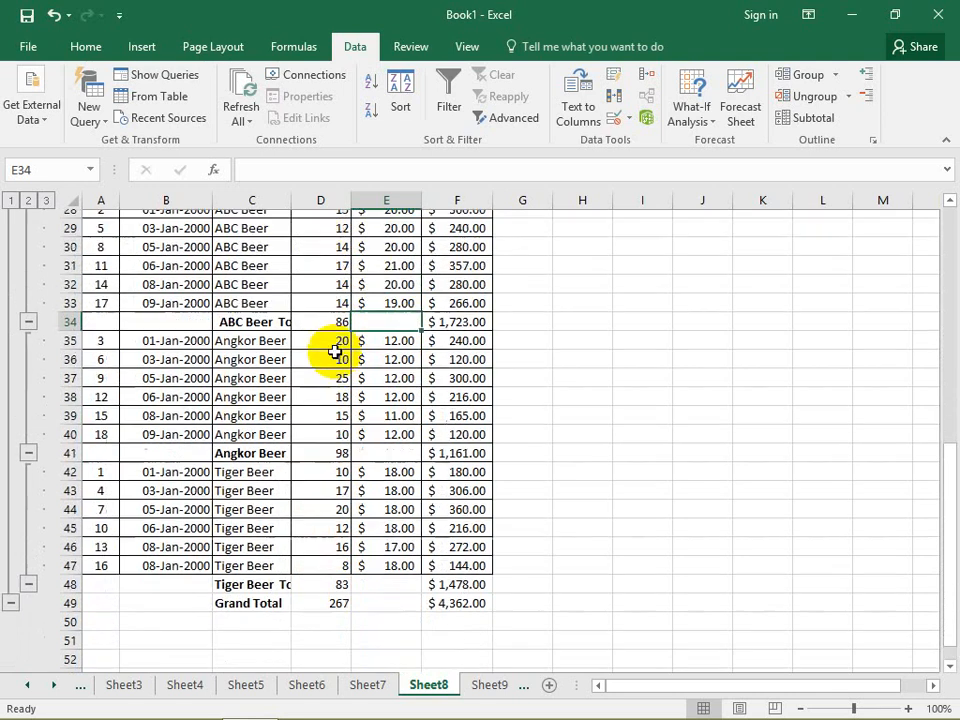
# Step: Return to the start of Sheet8 and close the Book1 workbook
pyautogui.scroll(7, 335, 350)
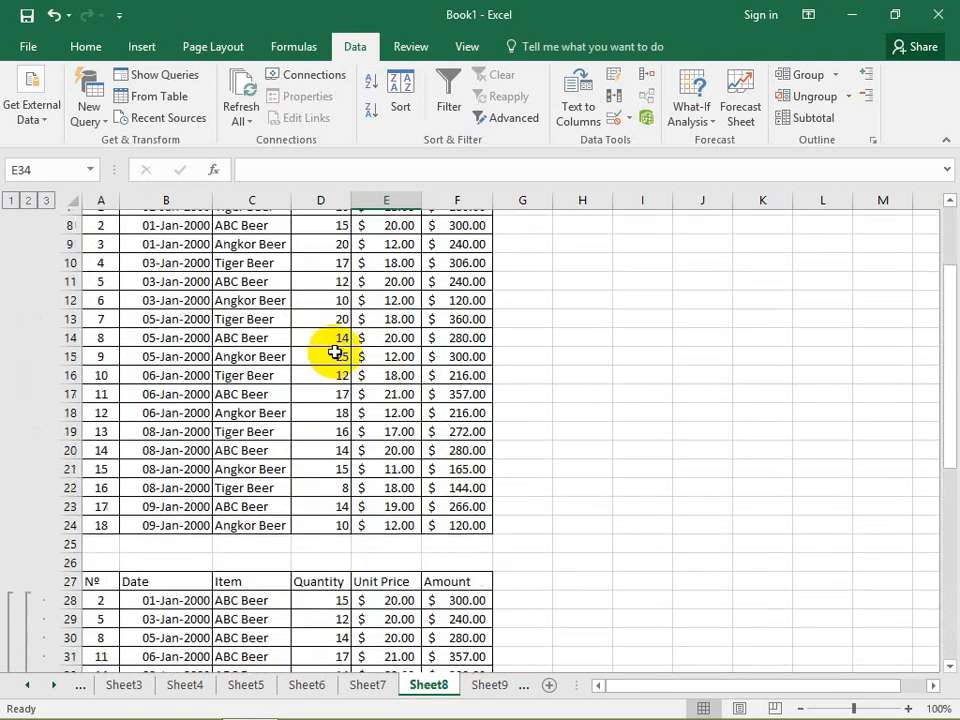
pyautogui.scroll(3, 335, 352)
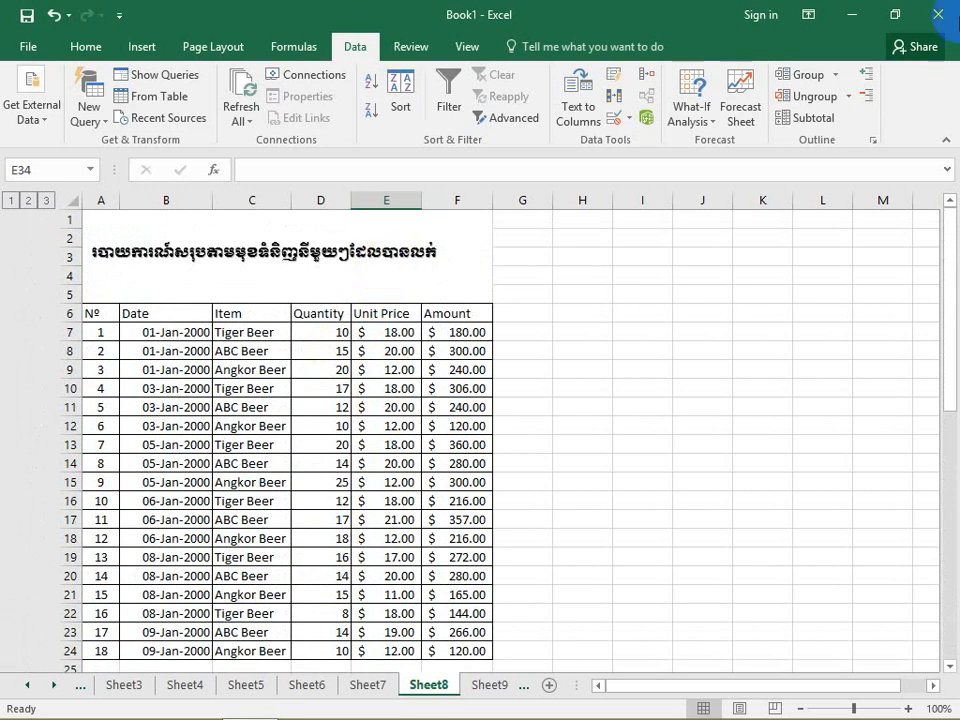
pyautogui.moveTo(941, 15)
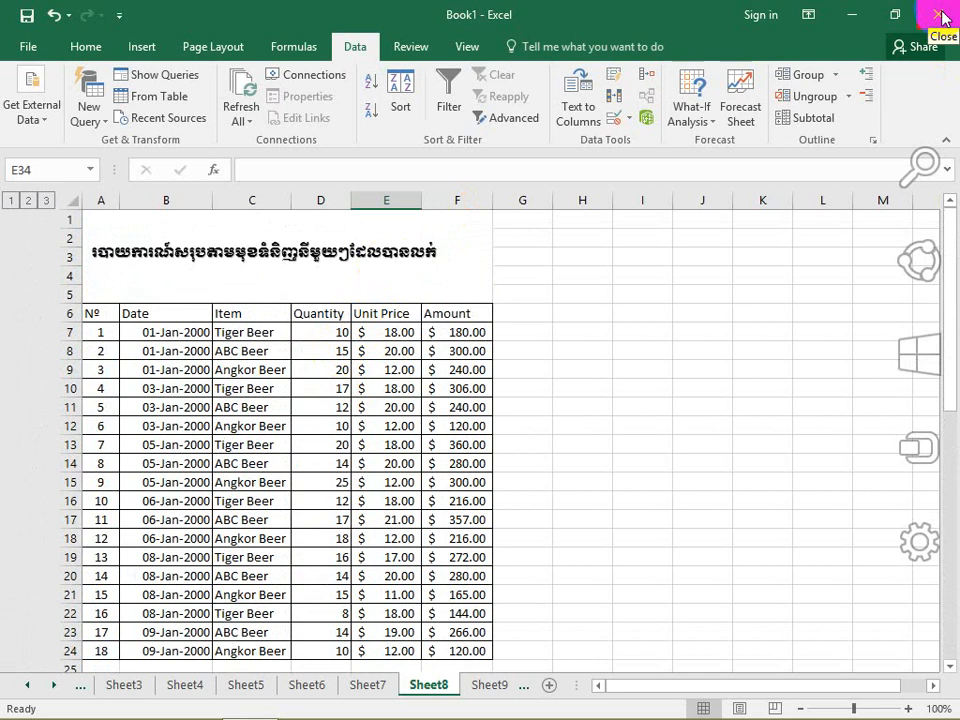
pyautogui.click(941, 15)
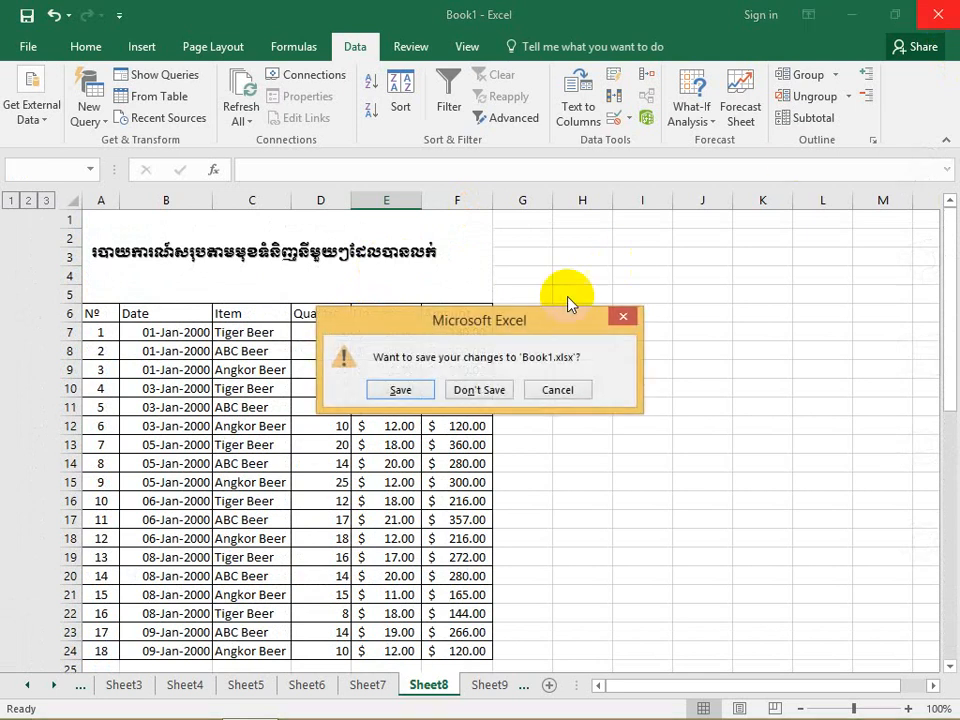